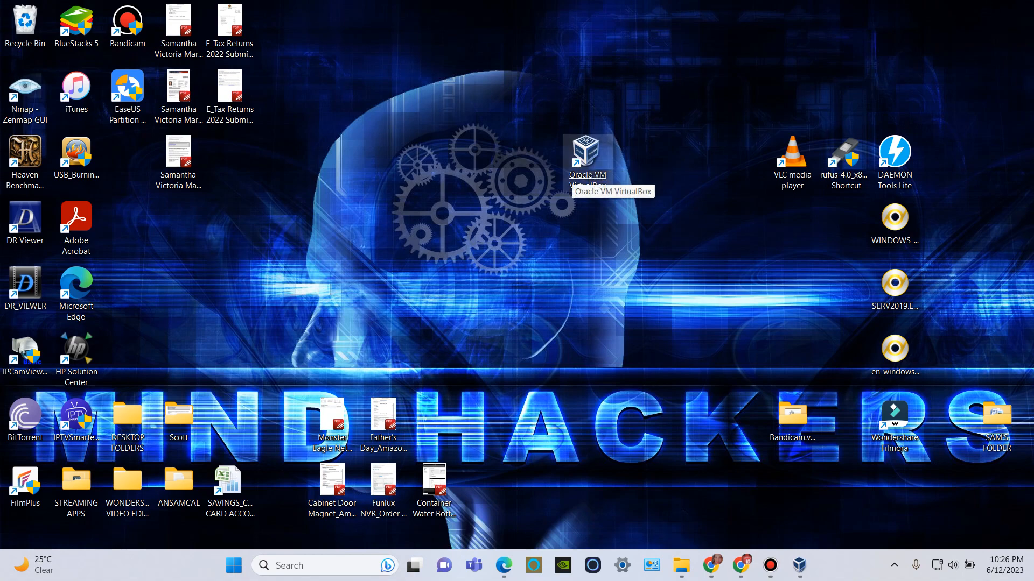
In Oracle VM VirtualBox, open the windowsserv2019 storage settings and view the optical disks available for the SATA controller.
double_click(586, 156)
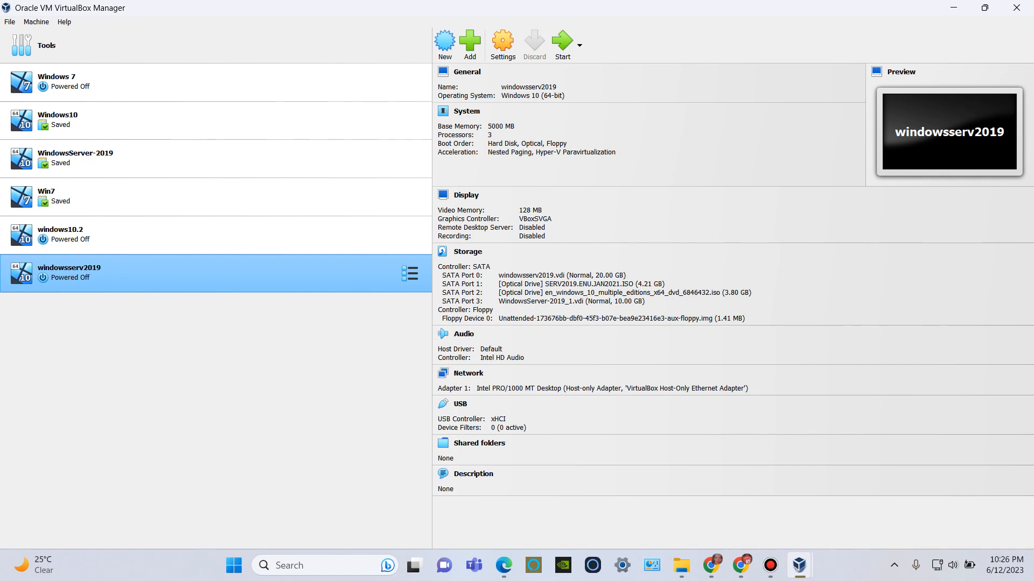
left_click(502, 43)
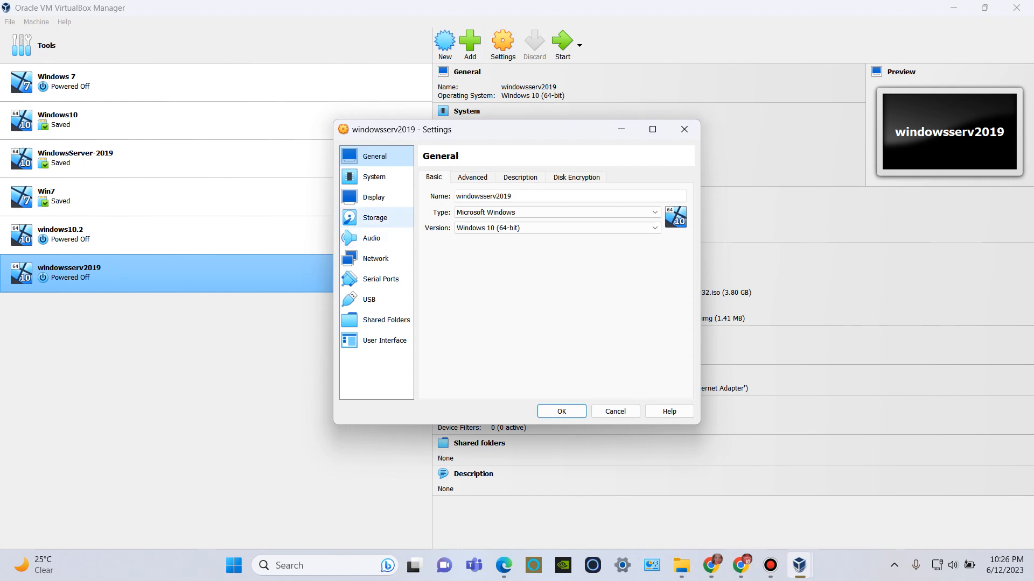
left_click(375, 218)
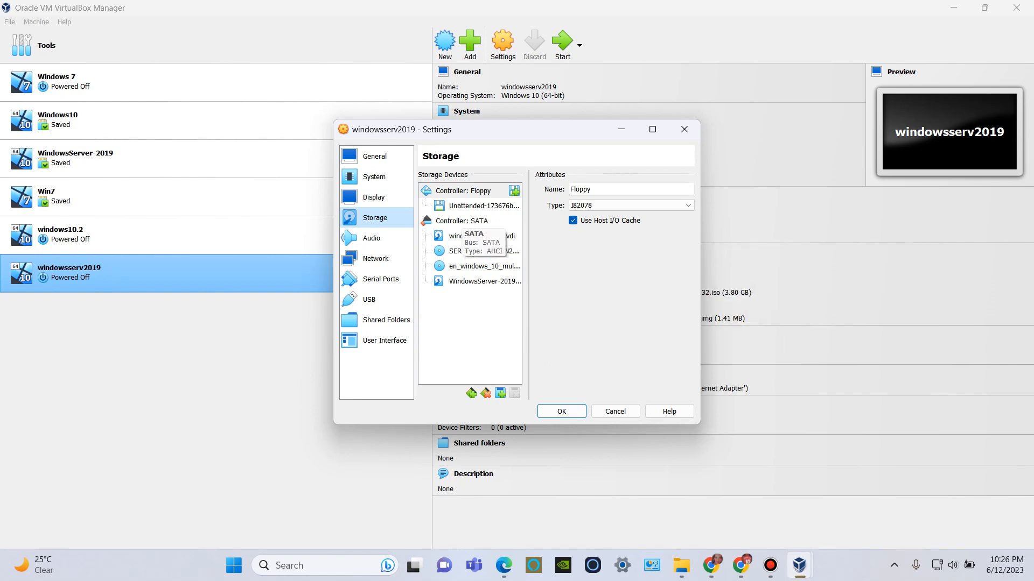
right_click(461, 221)
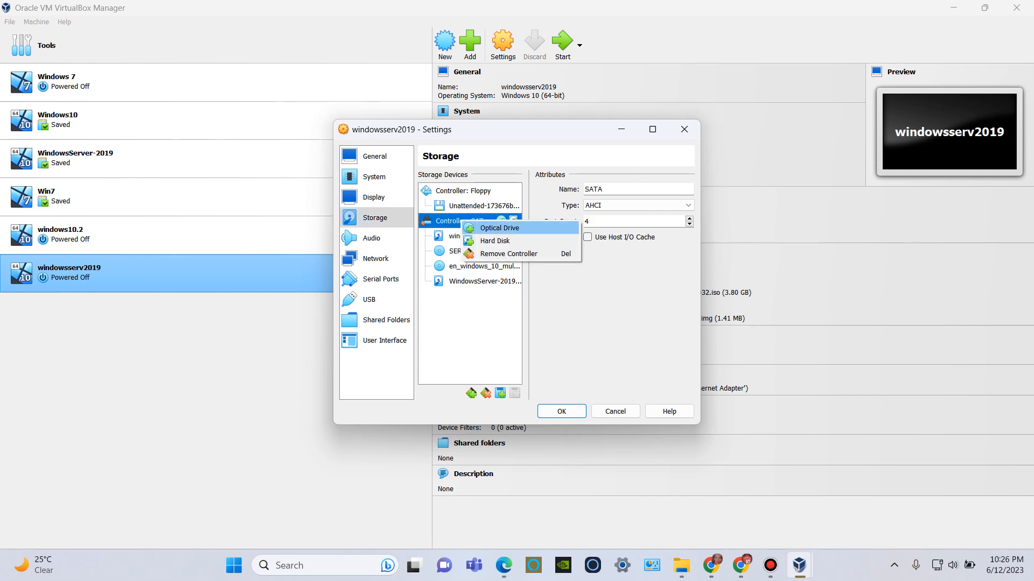
left_click(501, 228)
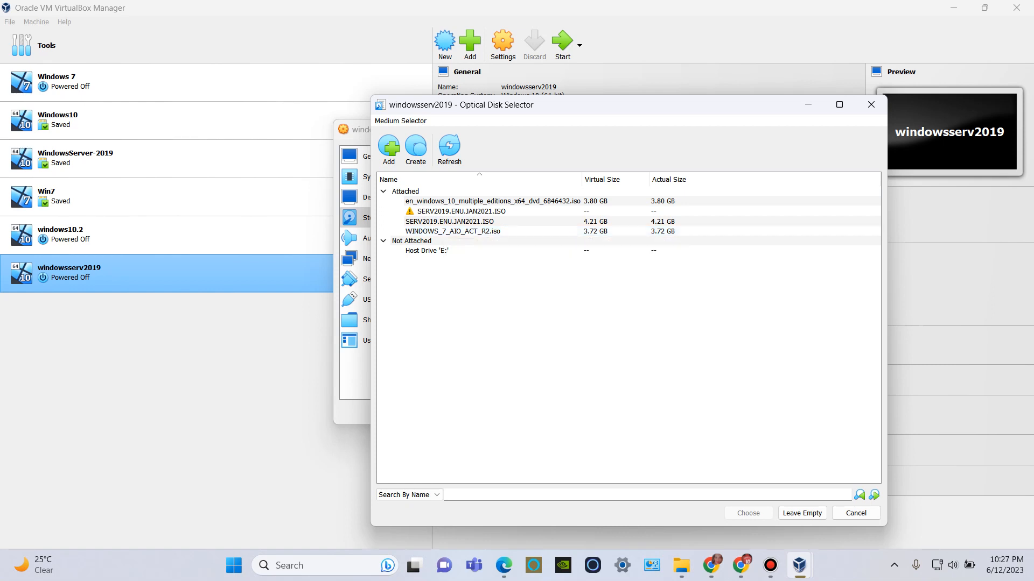
left_click(856, 514)
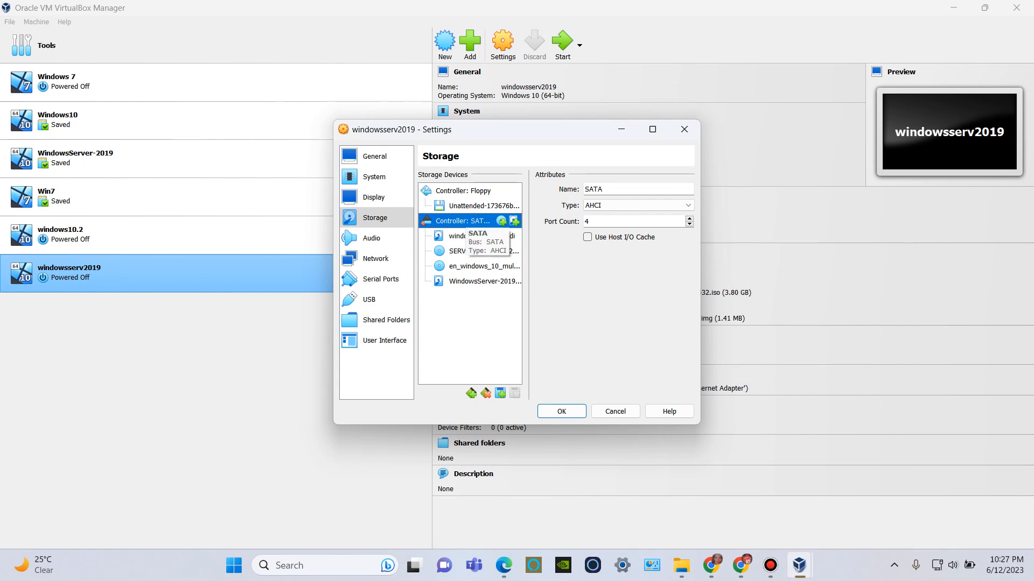
View the hard disks available for the SATA controller without attaching one, and close the machine's settings.
right_click(465, 220)
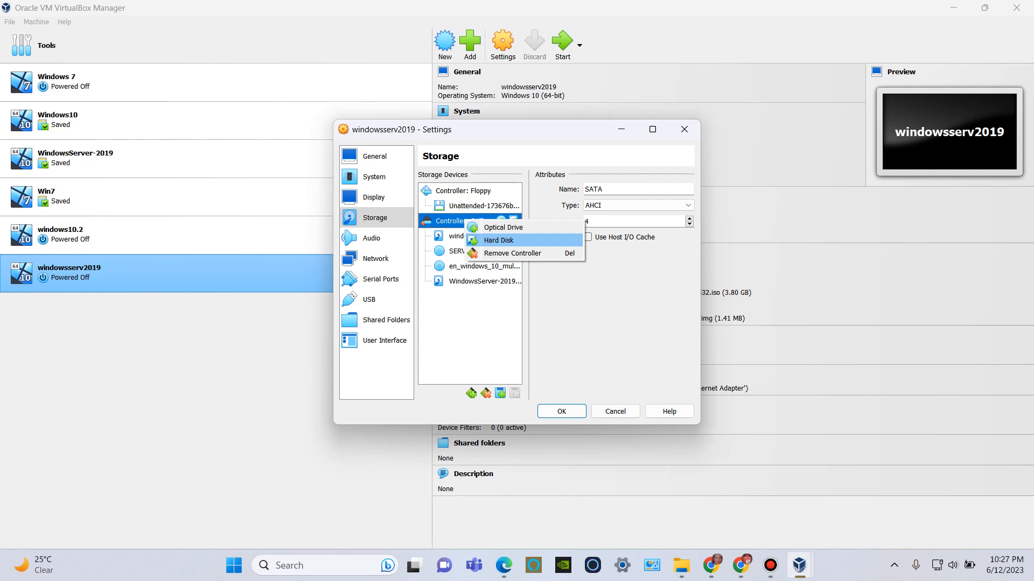
left_click(498, 240)
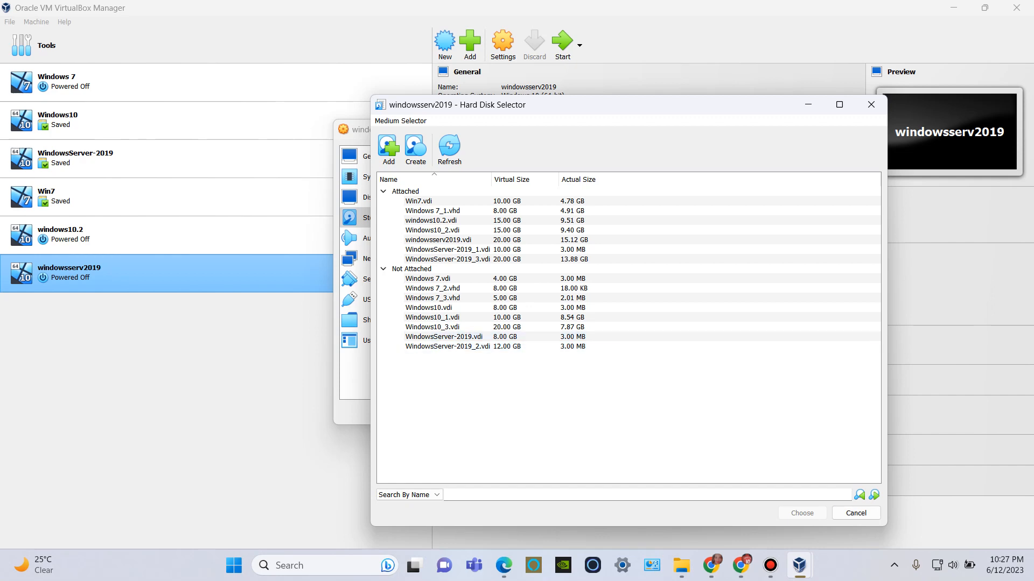
left_click(856, 513)
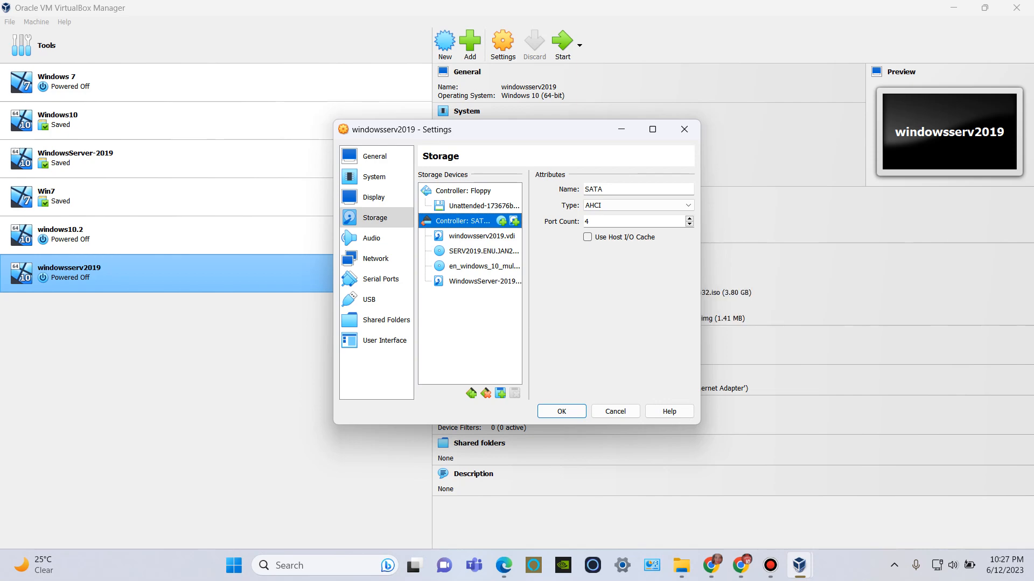
left_click(544, 415)
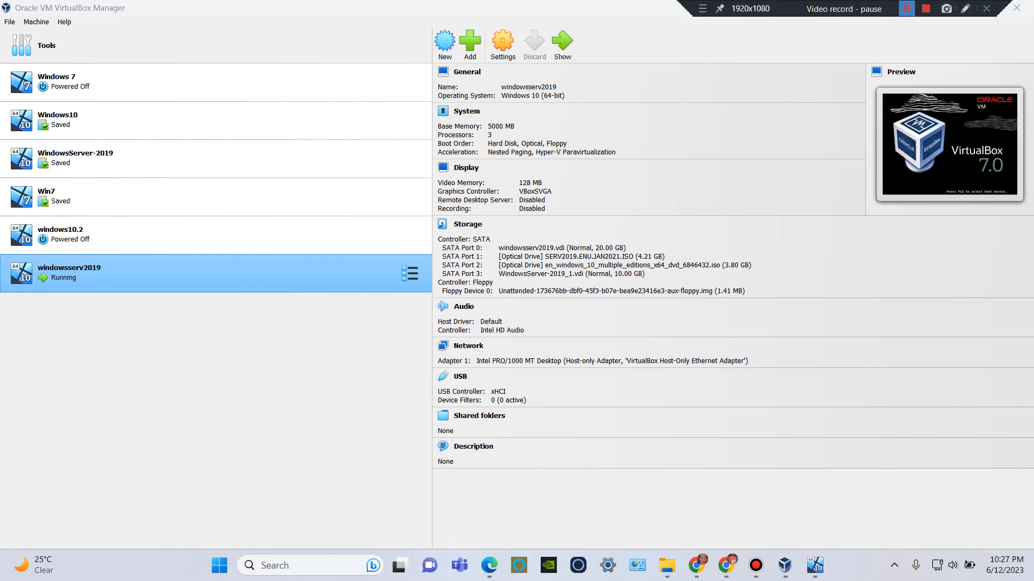
Switch to the running windowsserv2019 machine and check the WINDOWSSERV2019 DNS server with nslookup from DNS Manager.
left_click(815, 565)
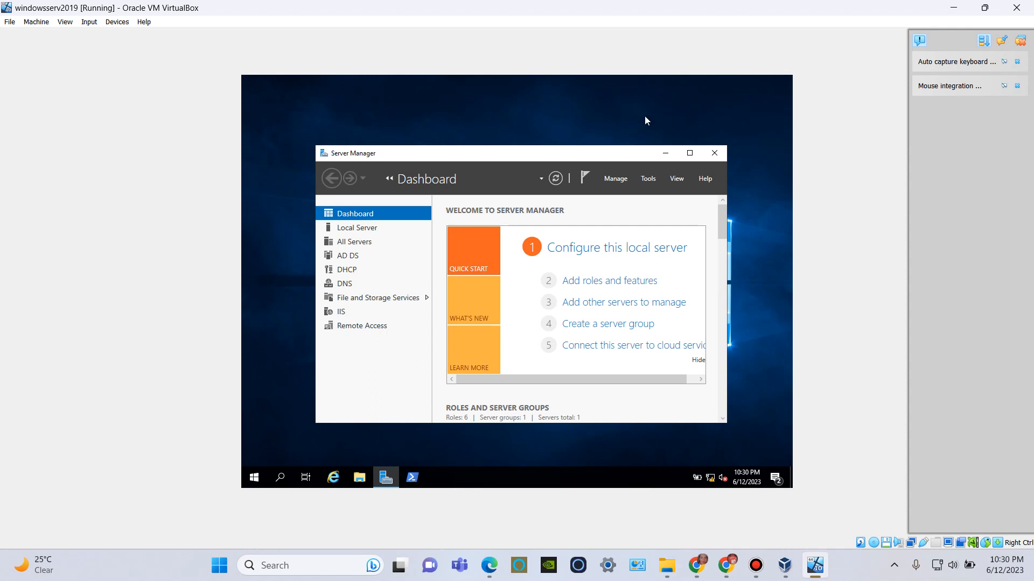
left_click(643, 183)
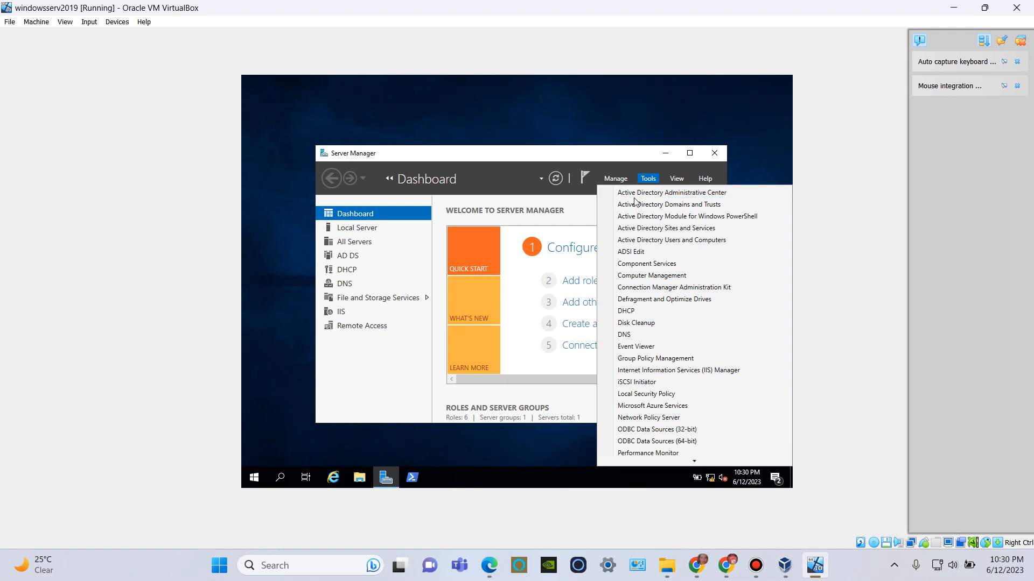
left_click(630, 336)
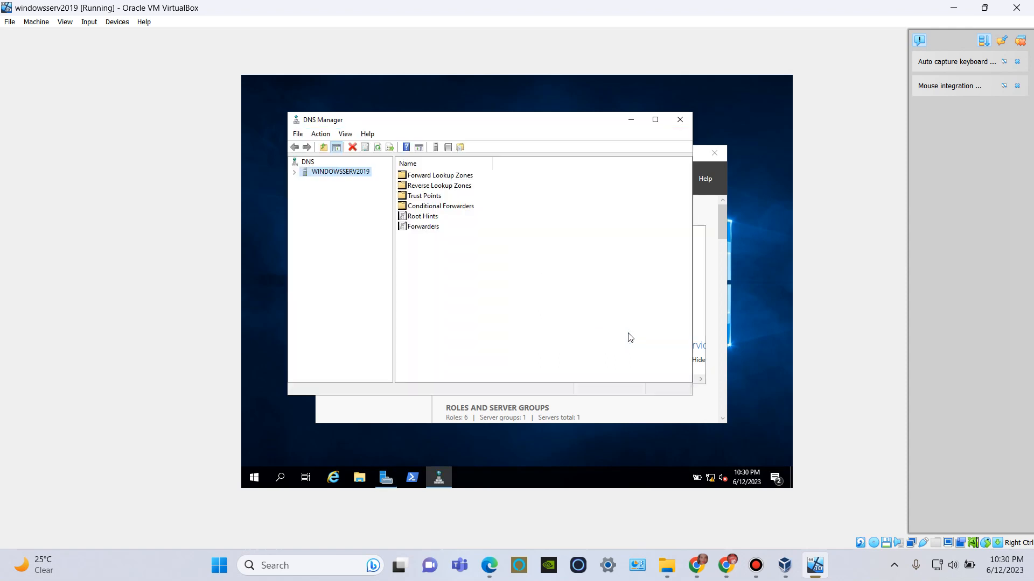
left_click(294, 173)
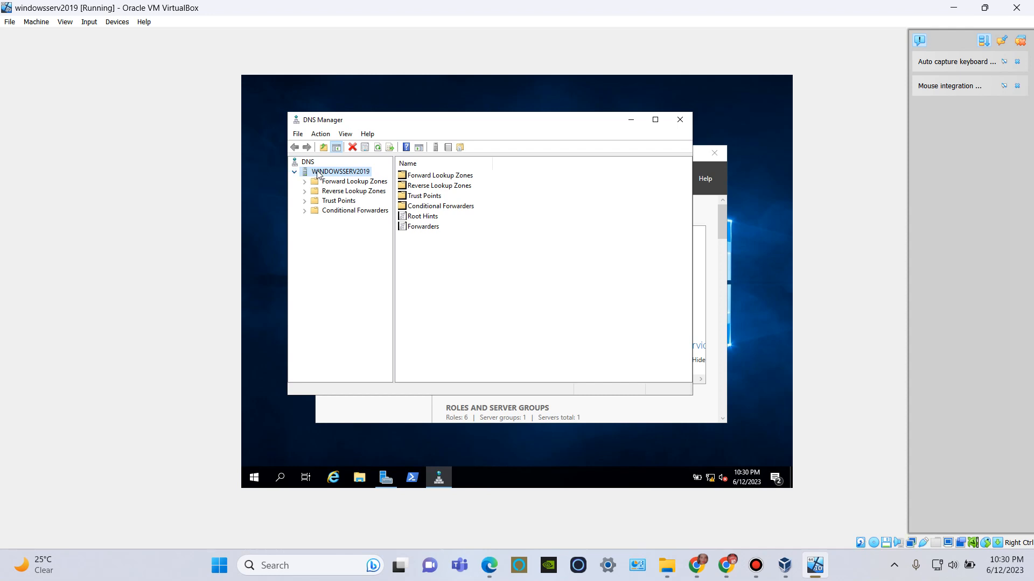
right_click(318, 175)
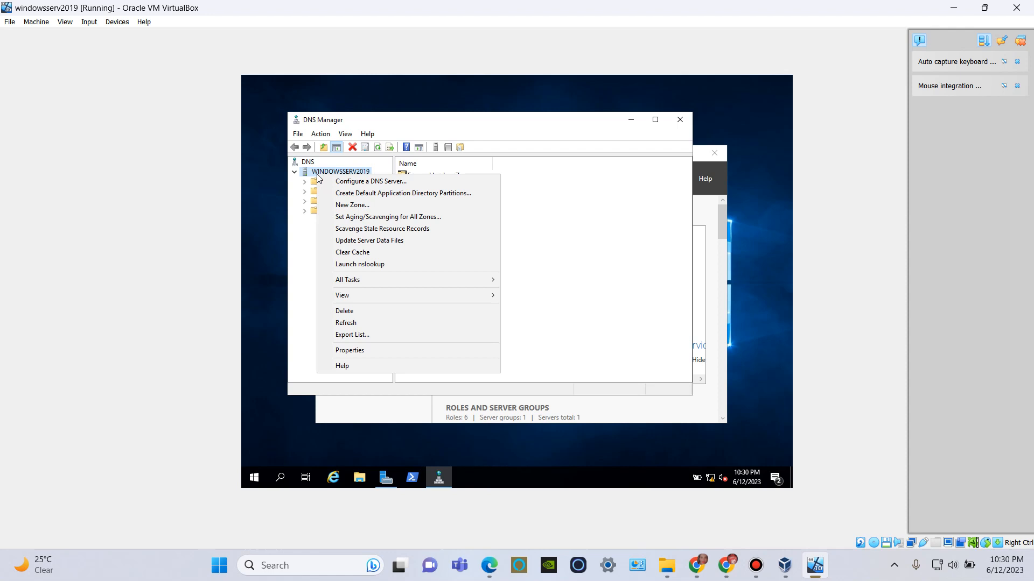
left_click(384, 264)
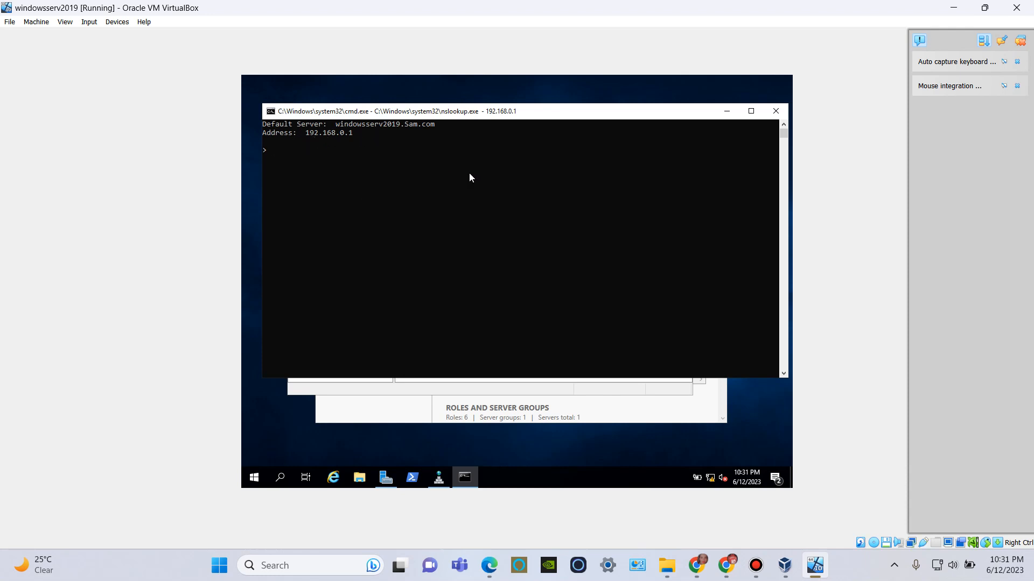
left_click(772, 115)
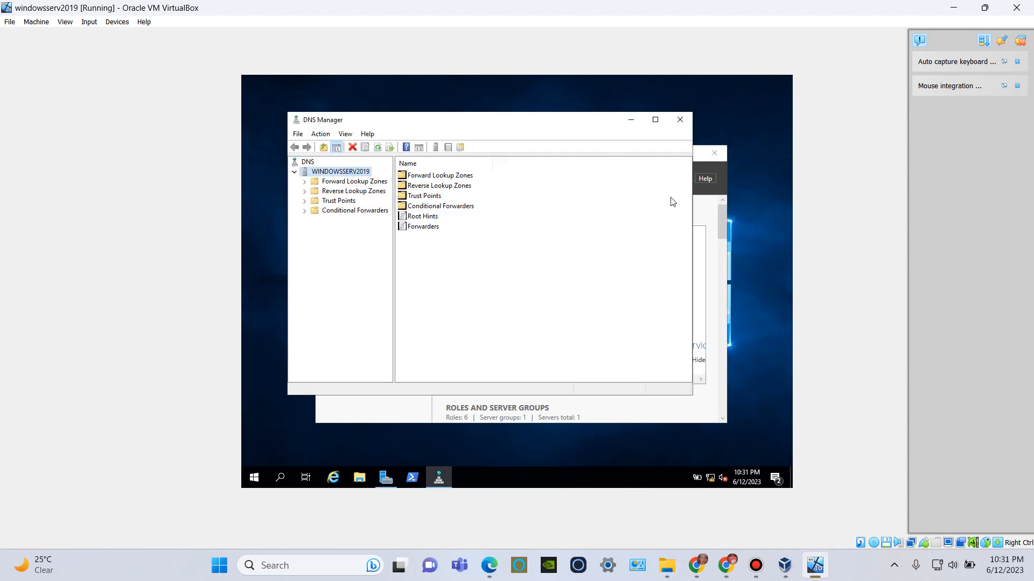
left_click(676, 124)
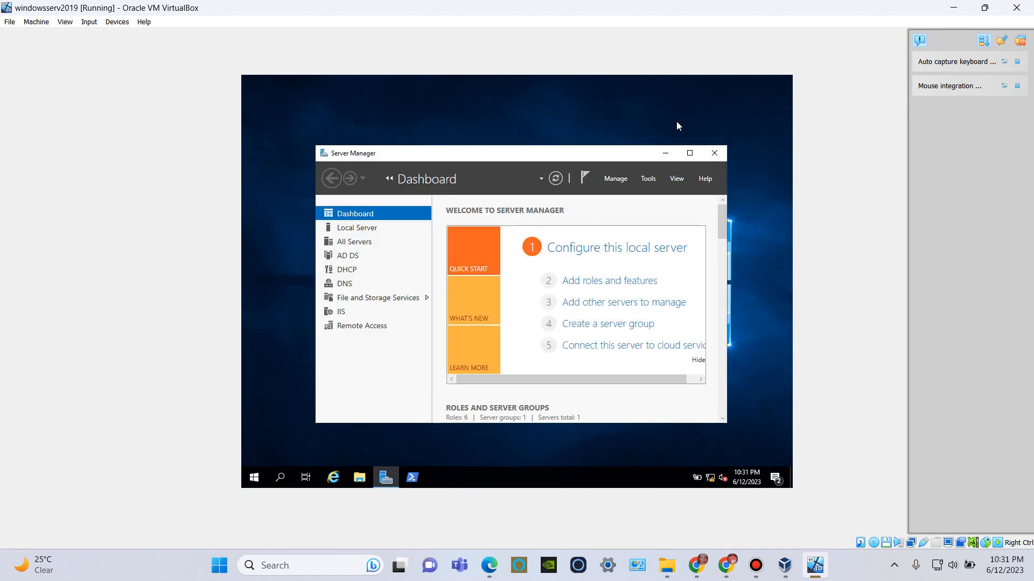
Open the DHCP console and examine the address pool of the IPv4 scope 192.168.1.0.
left_click(643, 180)
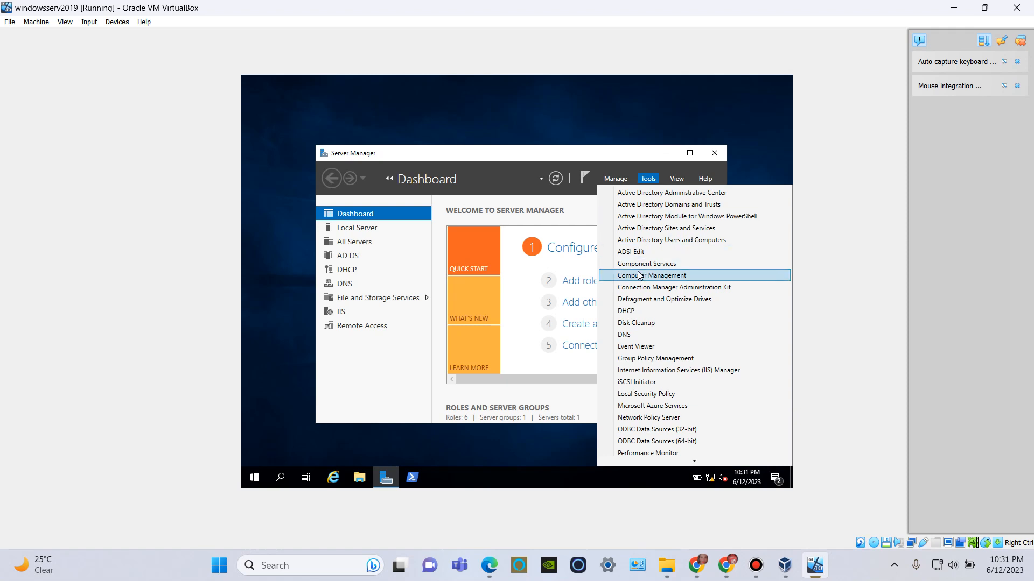
left_click(640, 316)
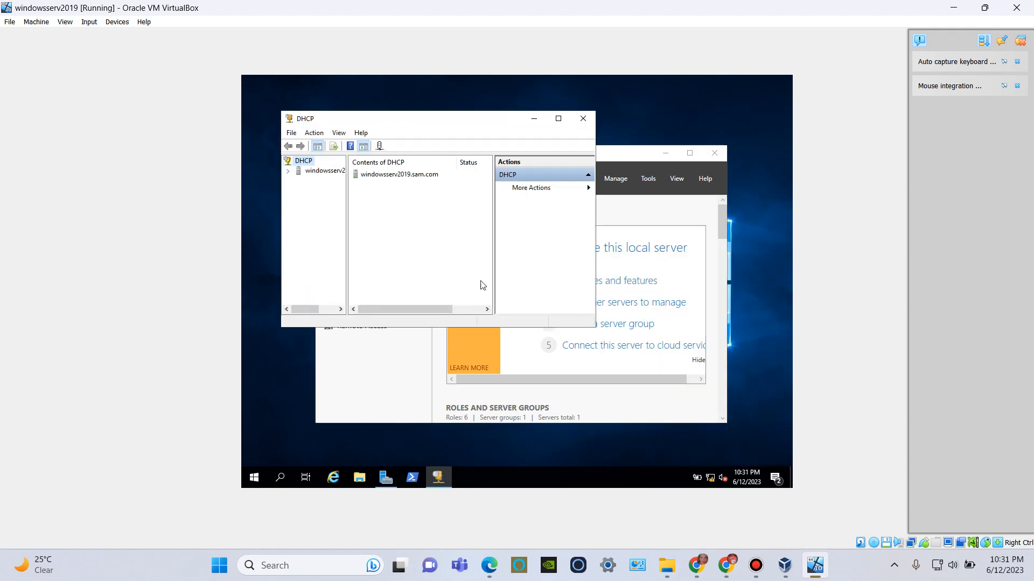
left_click(559, 119)
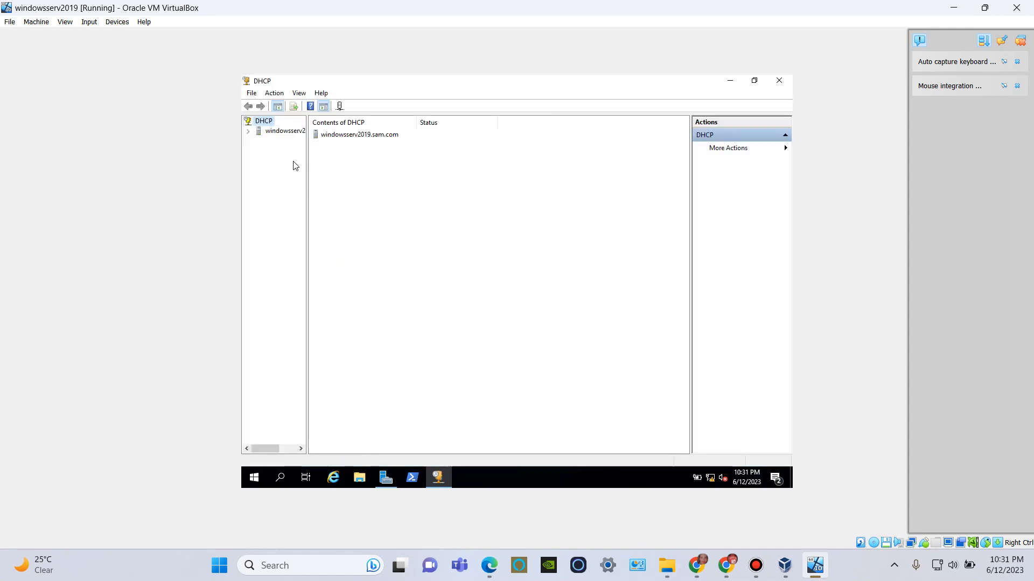
left_click(248, 131)
left_click(258, 141)
left_click(269, 151)
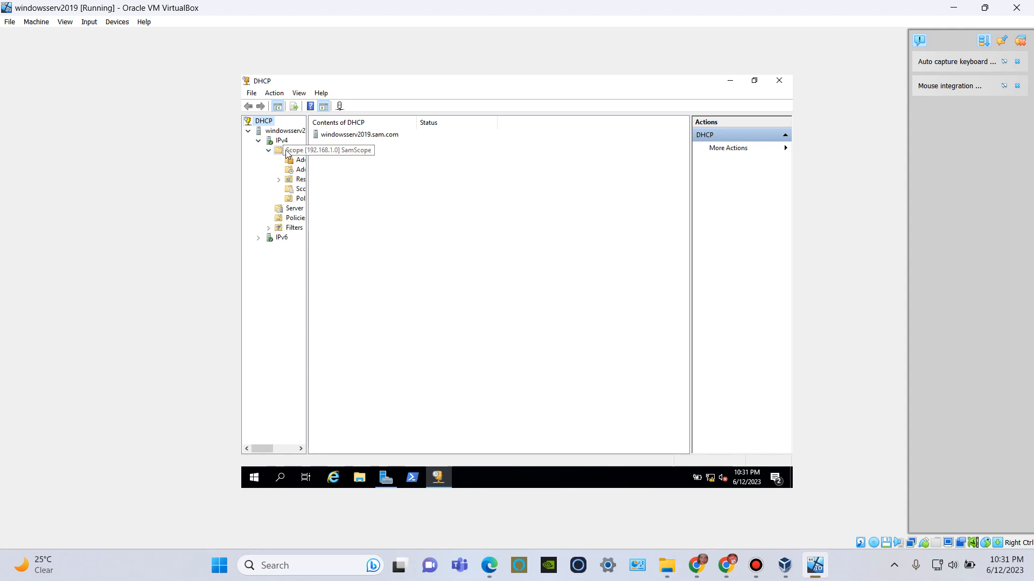
left_click(300, 150)
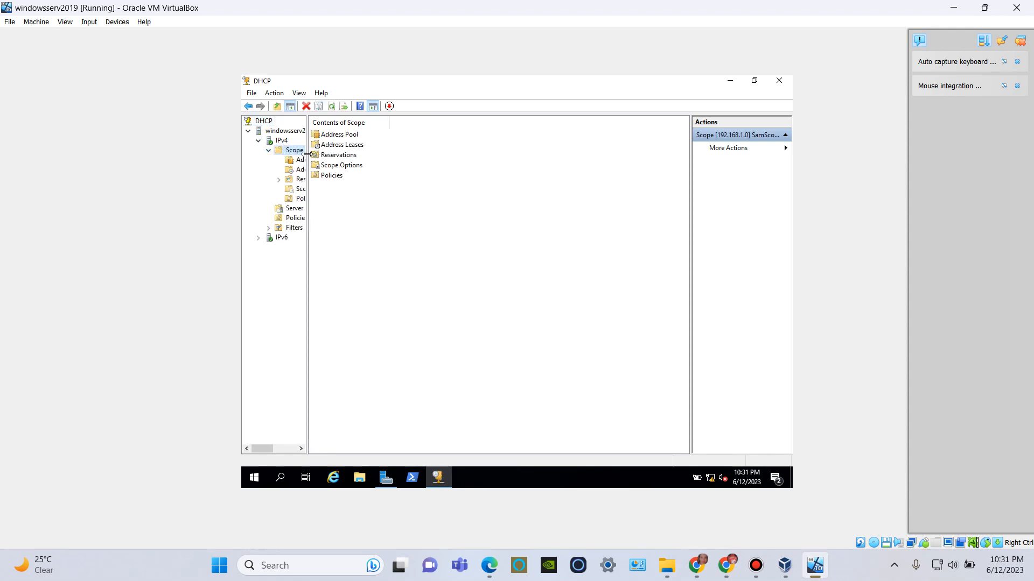
left_click_drag(306, 152, 356, 162)
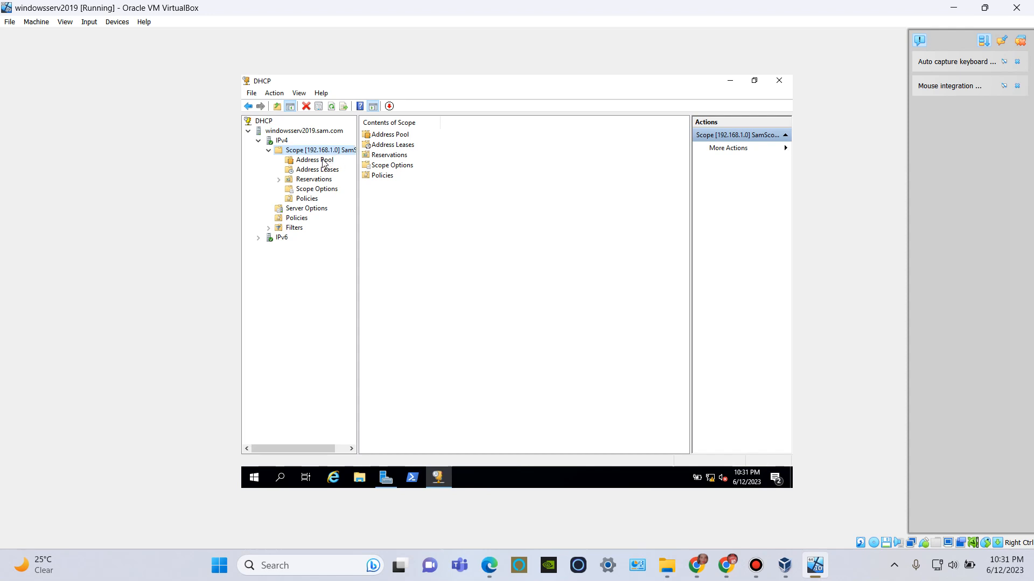
double_click(401, 136)
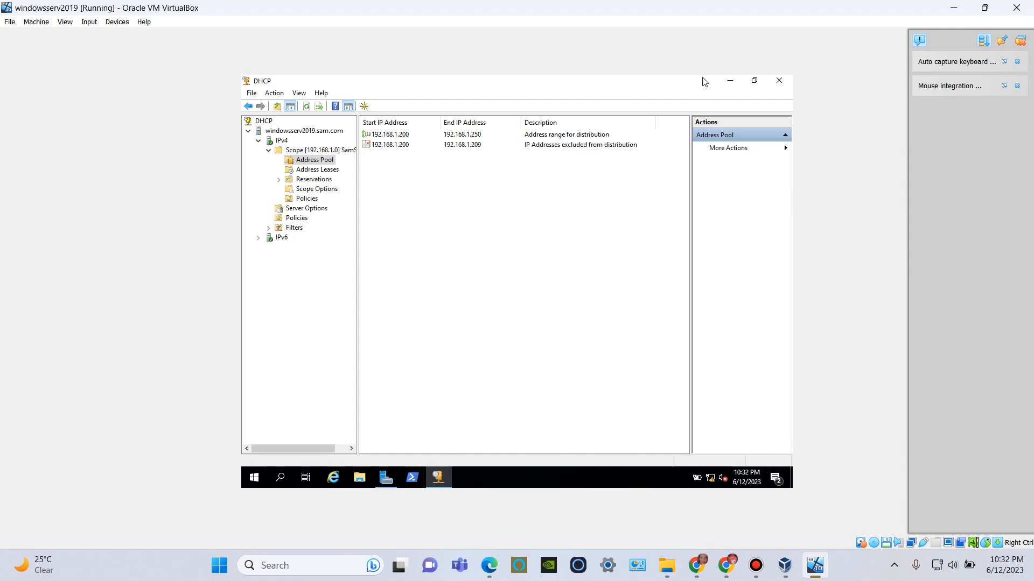
left_click(778, 81)
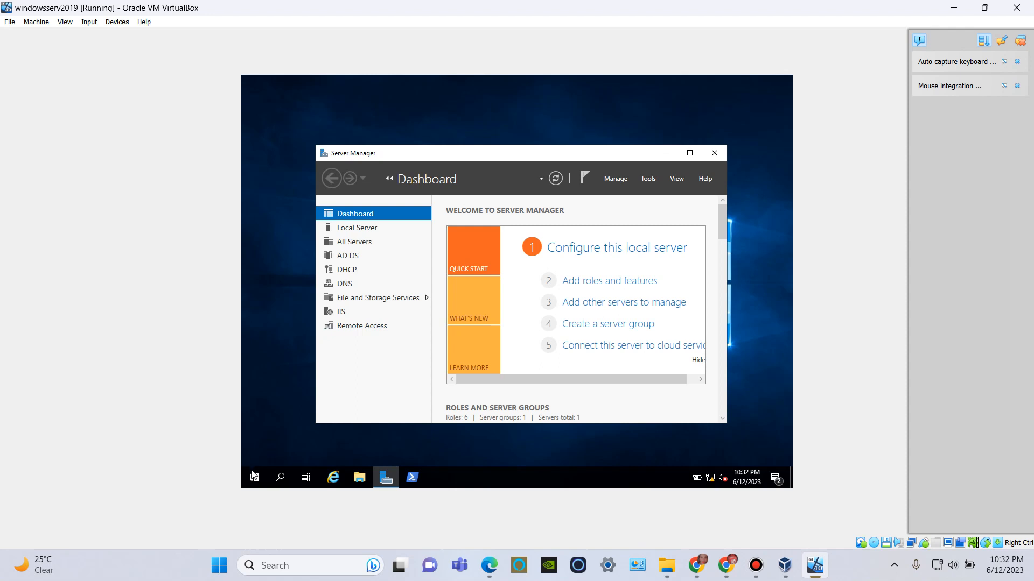
Check the server's drives under This PC in File Explorer and the disk drives in Device Manager.
left_click(359, 477)
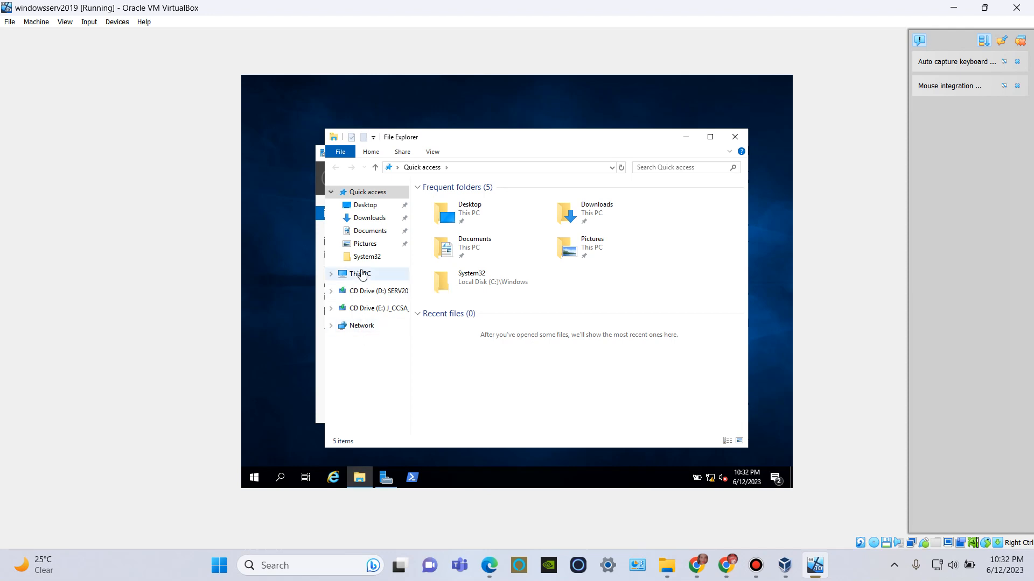
left_click(361, 274)
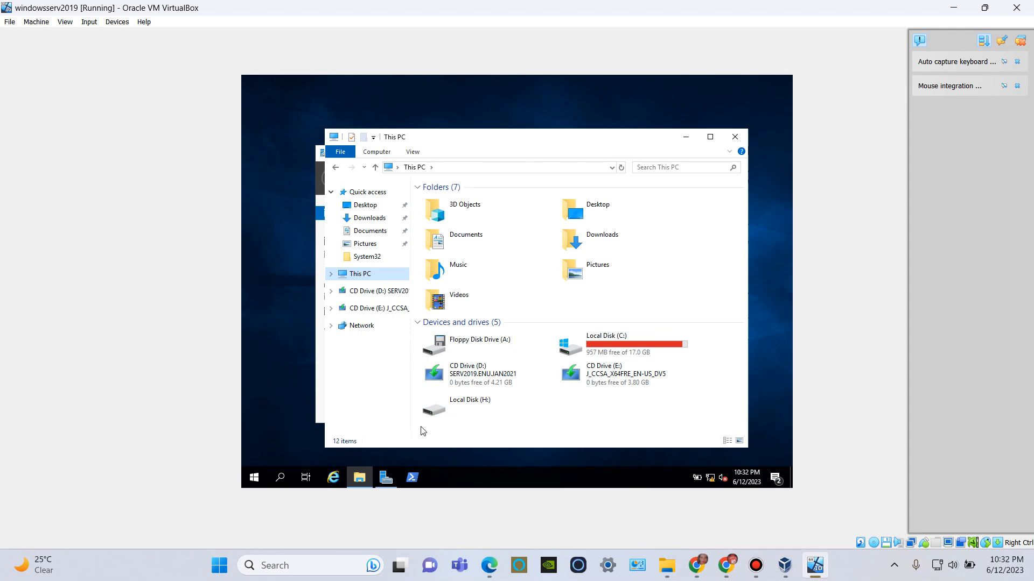
right_click(252, 479)
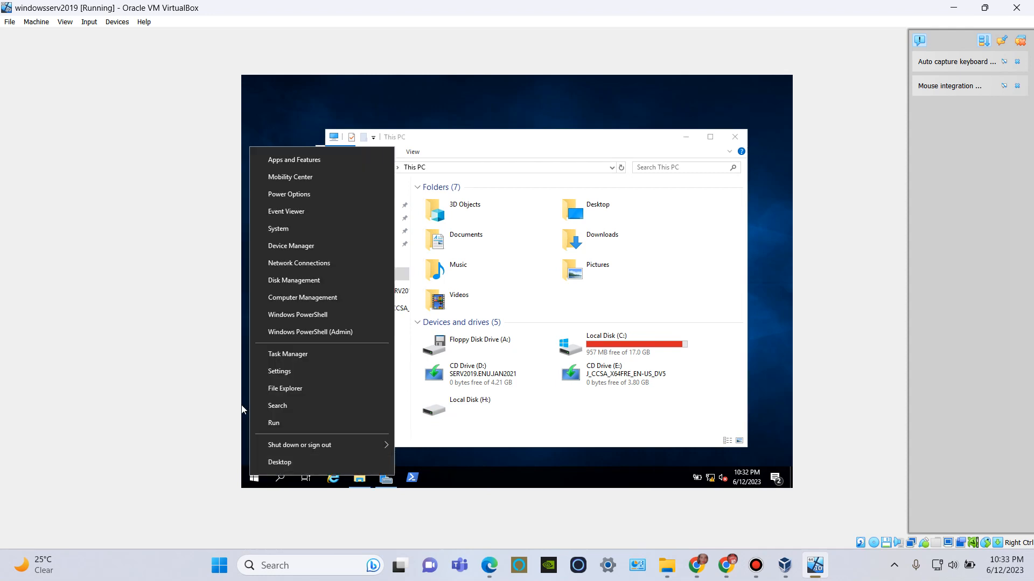
left_click(280, 253)
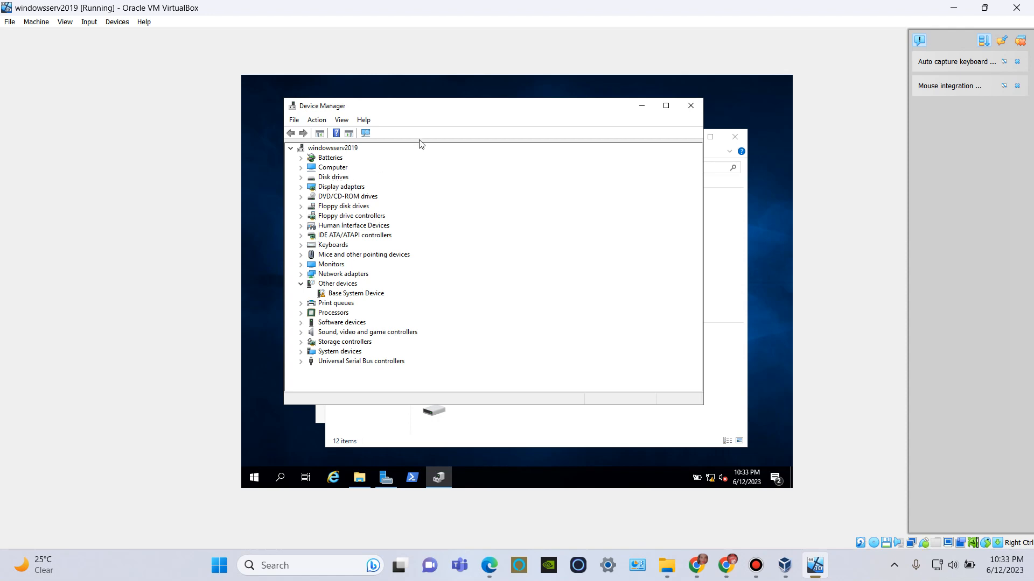
left_click(666, 107)
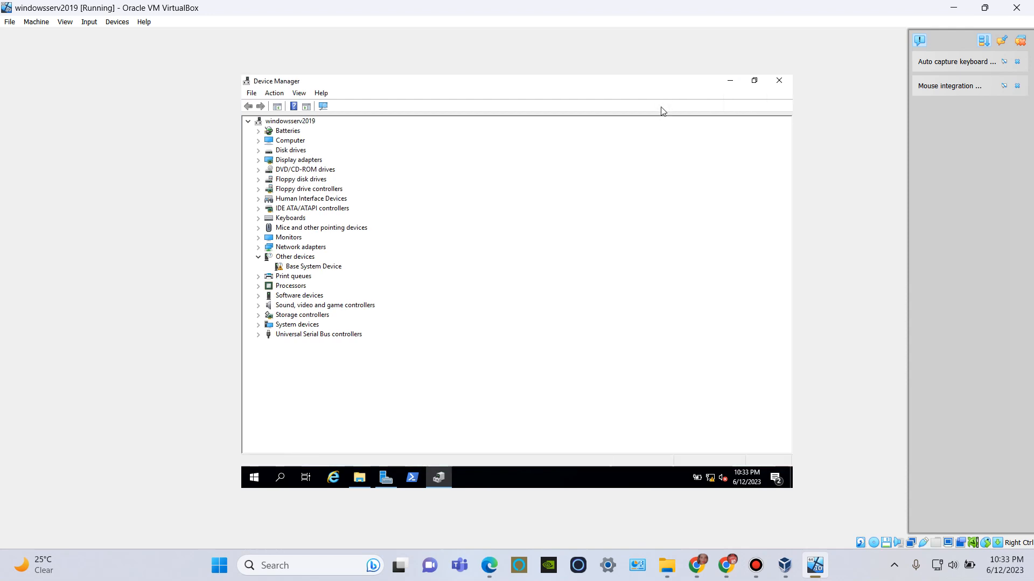
left_click(281, 151)
double_click(271, 152)
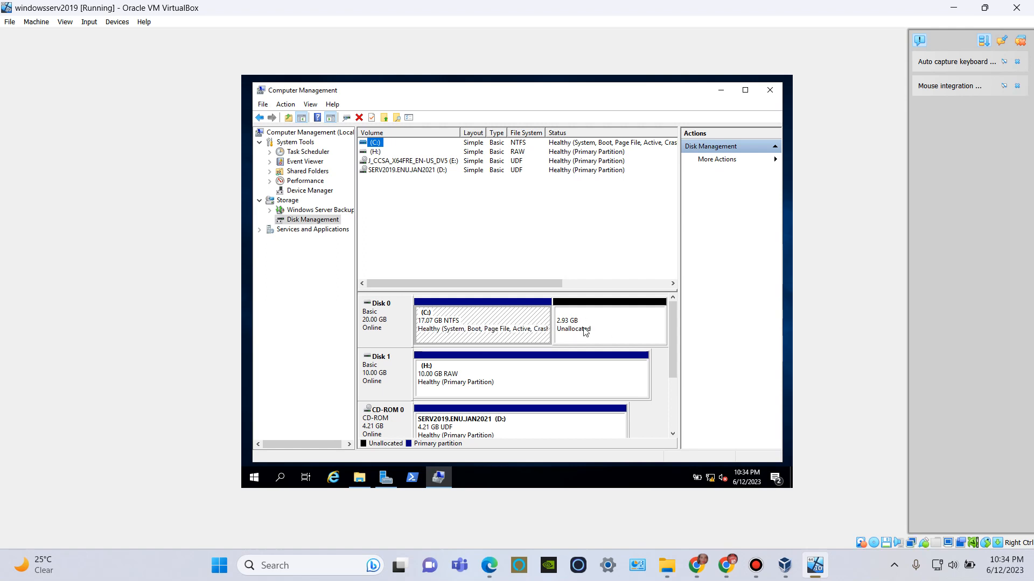
Check the available shrink space of the C: volume in Disk Management without shrinking it.
right_click(443, 325)
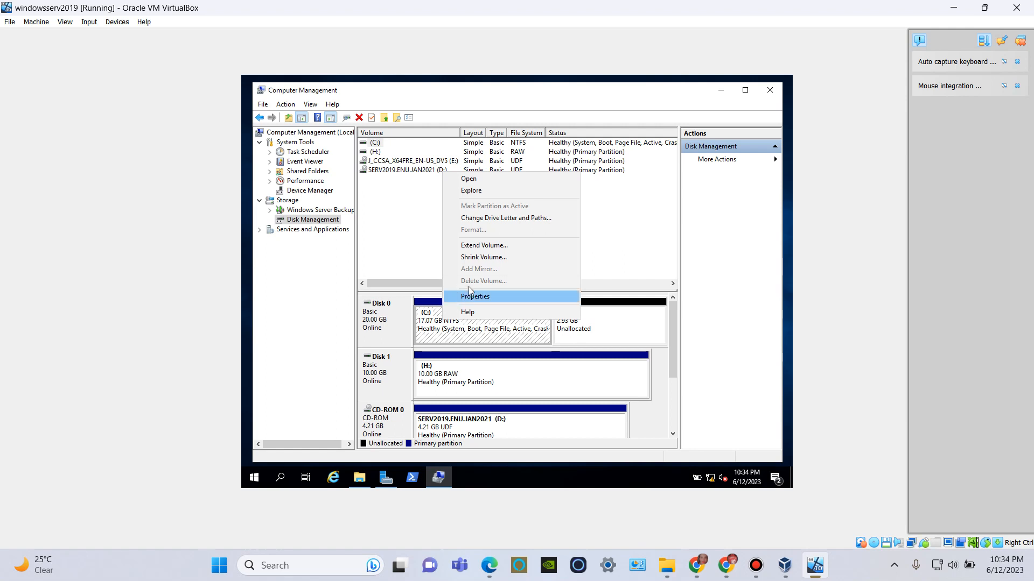
left_click(475, 258)
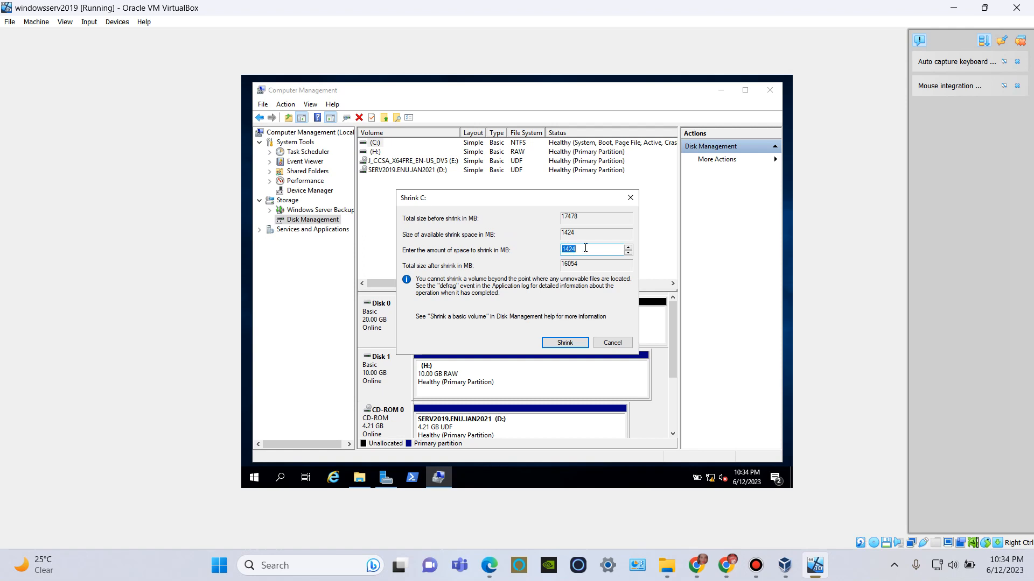
left_click(612, 344)
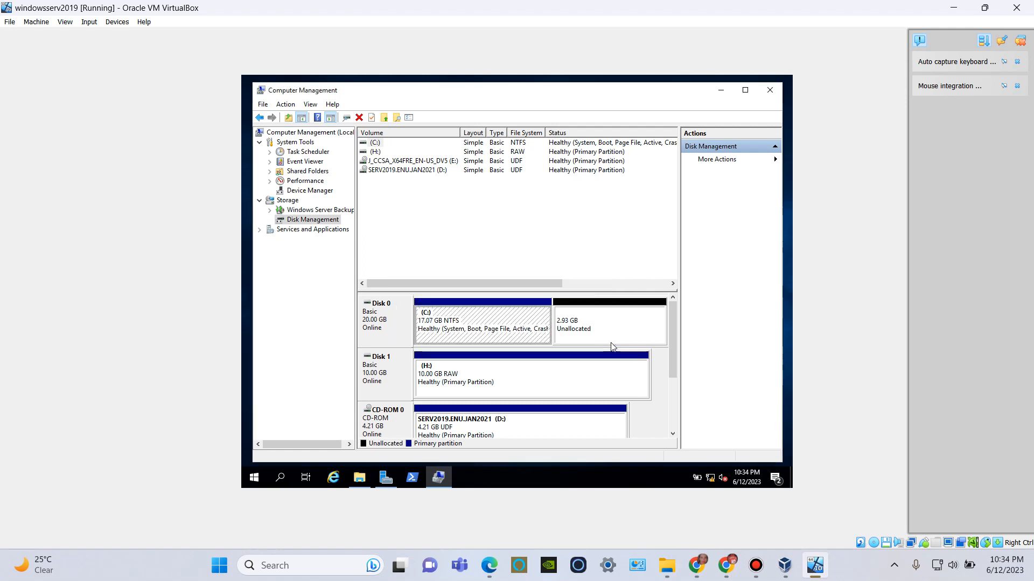
Start a new simple volume in Disk 0's unallocated space, using 2999 MB and drive letter F.
right_click(592, 323)
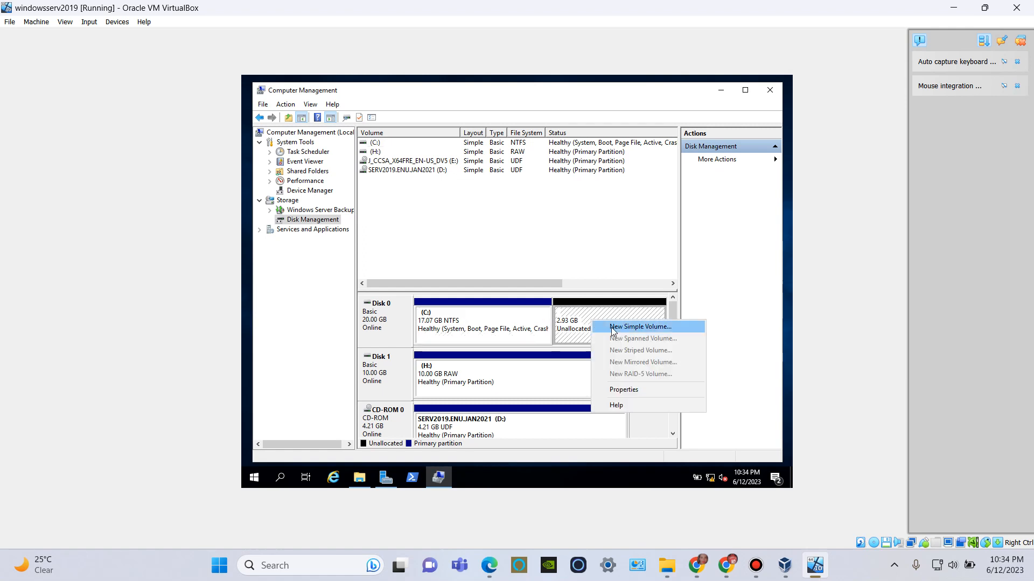
left_click(611, 327)
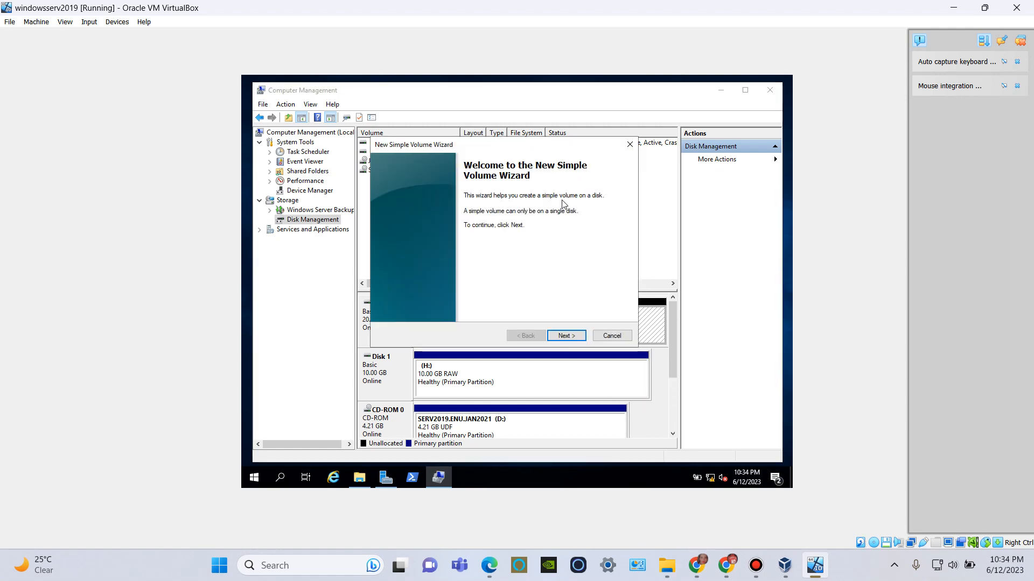
left_click(567, 334)
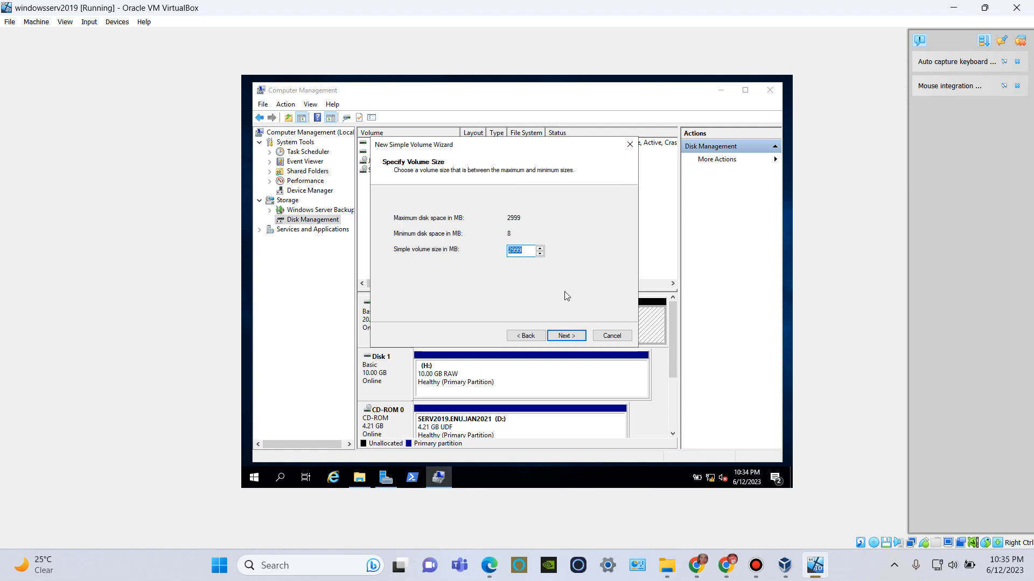
left_click(561, 336)
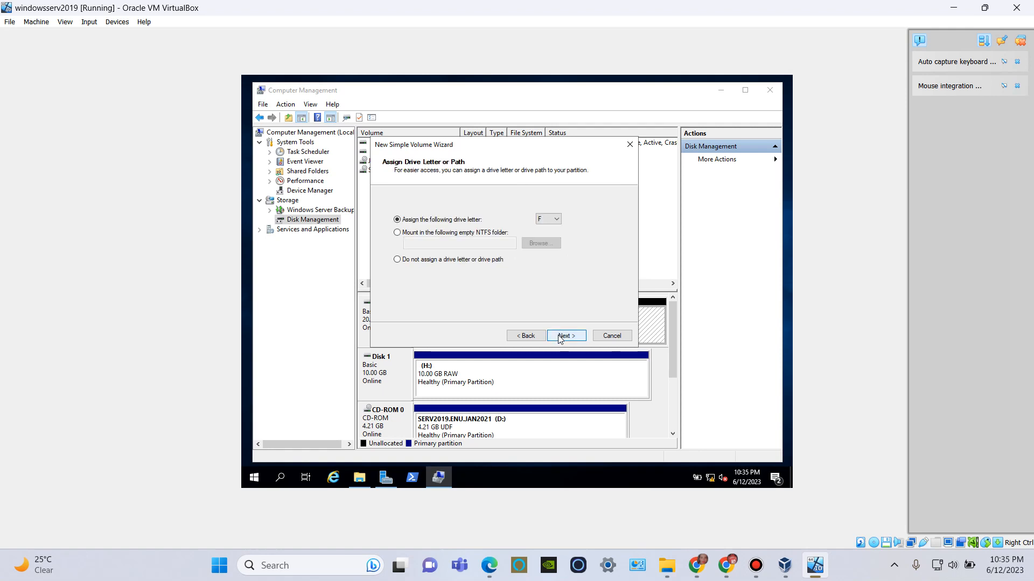
left_click(556, 221)
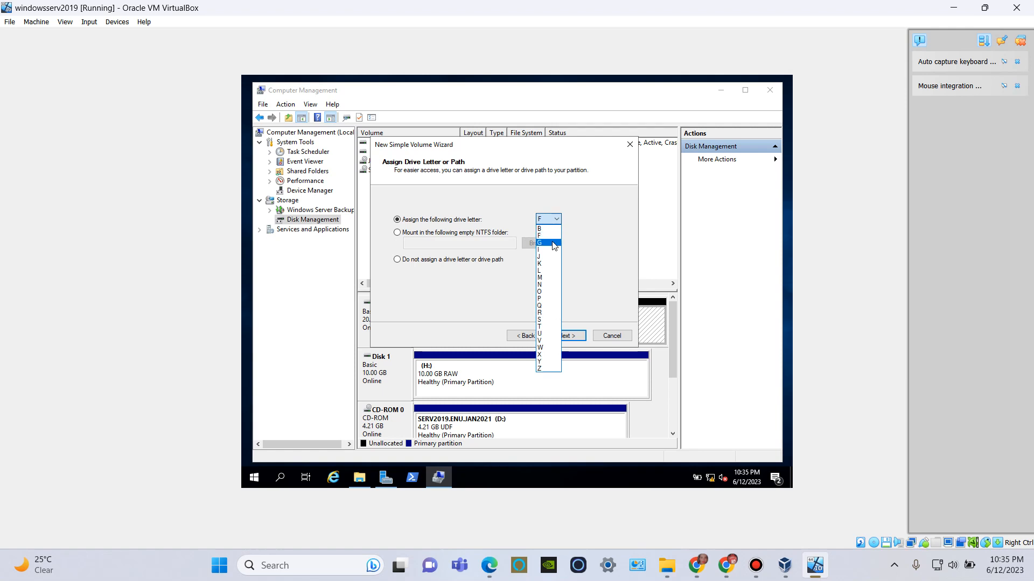
left_click(547, 235)
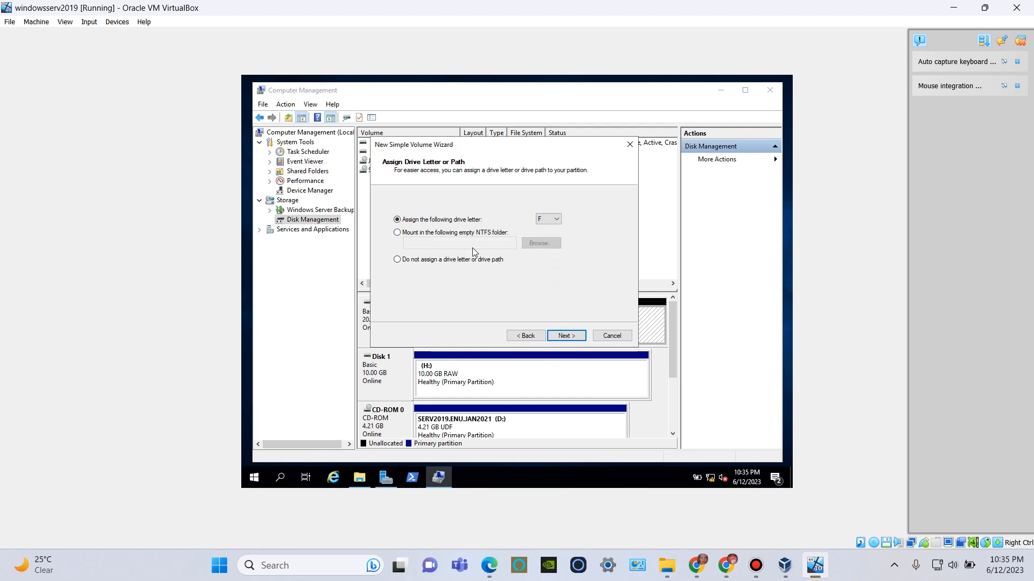
left_click(568, 340)
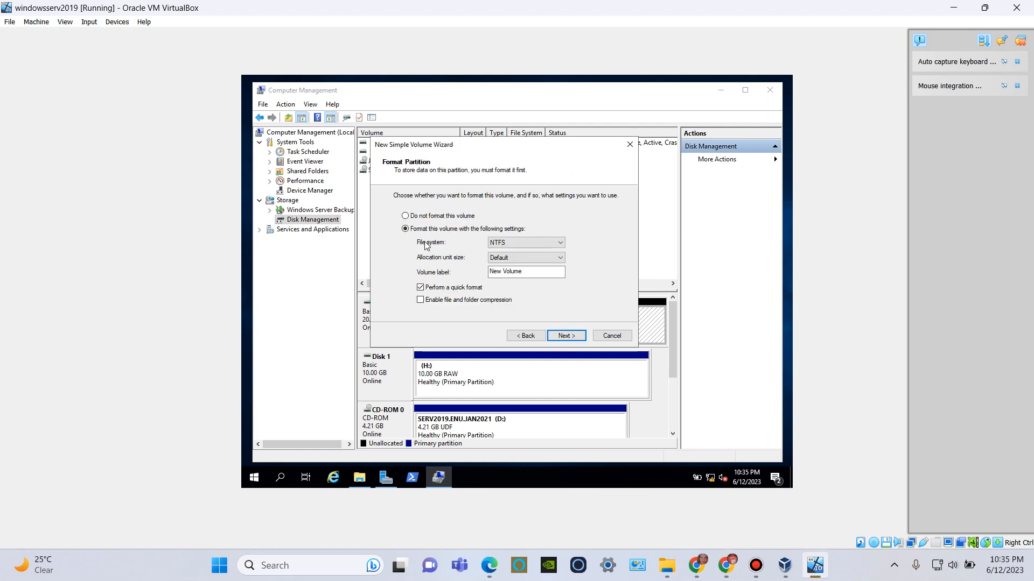
Create the volume with a quick NTFS format, default allocation unit size and label New Volume, and close Computer Management.
left_click(527, 244)
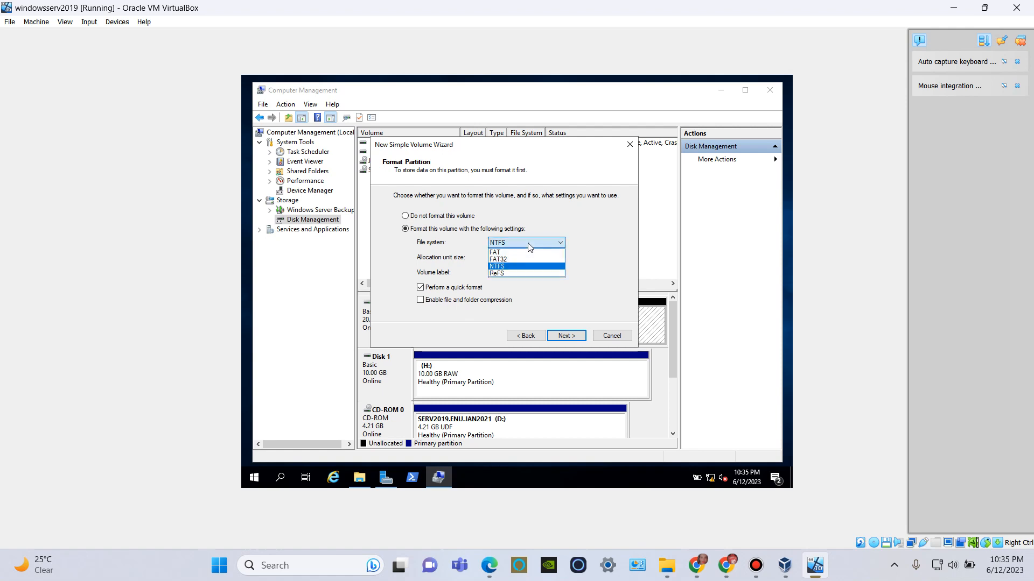
left_click(527, 244)
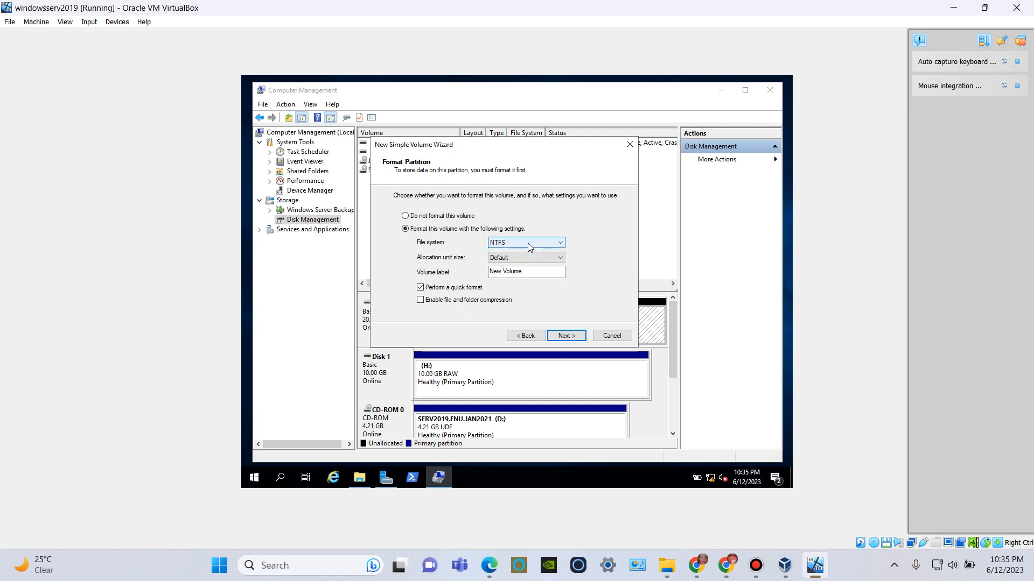
left_click(563, 338)
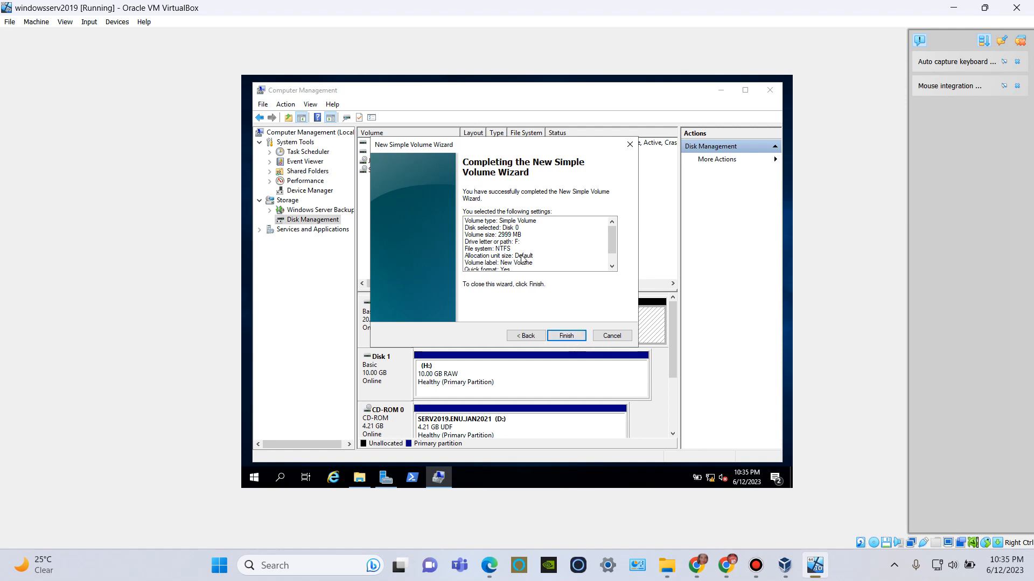
mouse_move(614, 235)
left_mouse_down()
mouse_move(613, 247)
mouse_move(608, 223)
left_mouse_up()
left_click(565, 336)
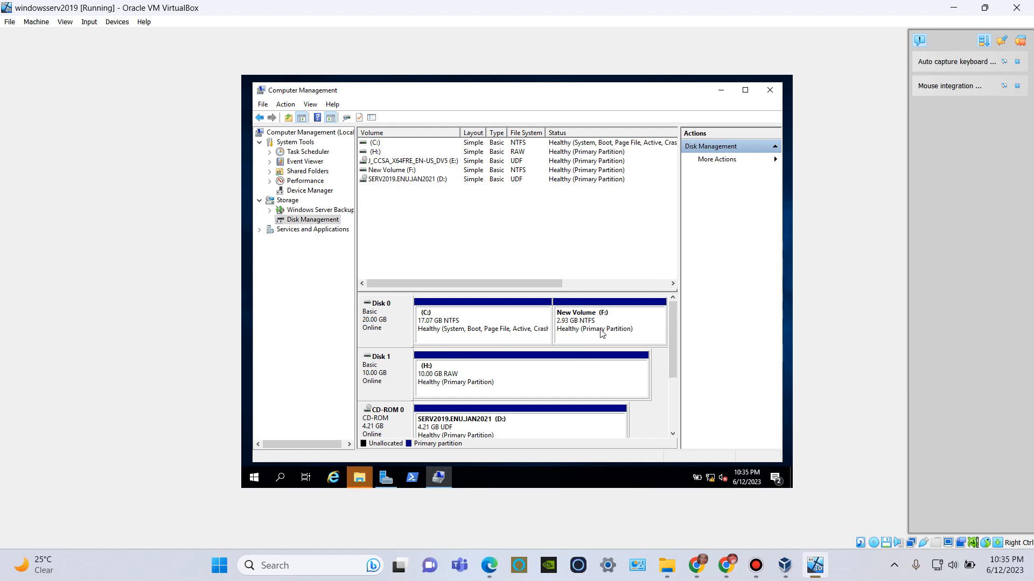
left_click(770, 89)
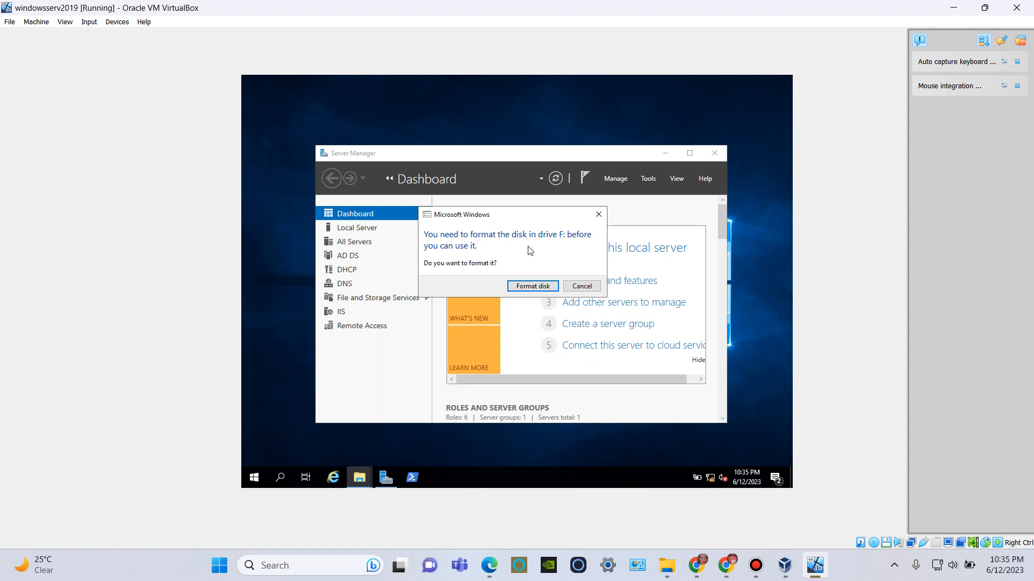
Quick-format drive F: as NTFS with 4096-byte allocation units and label New Volume, and check it under This PC in File Explorer.
left_click(531, 289)
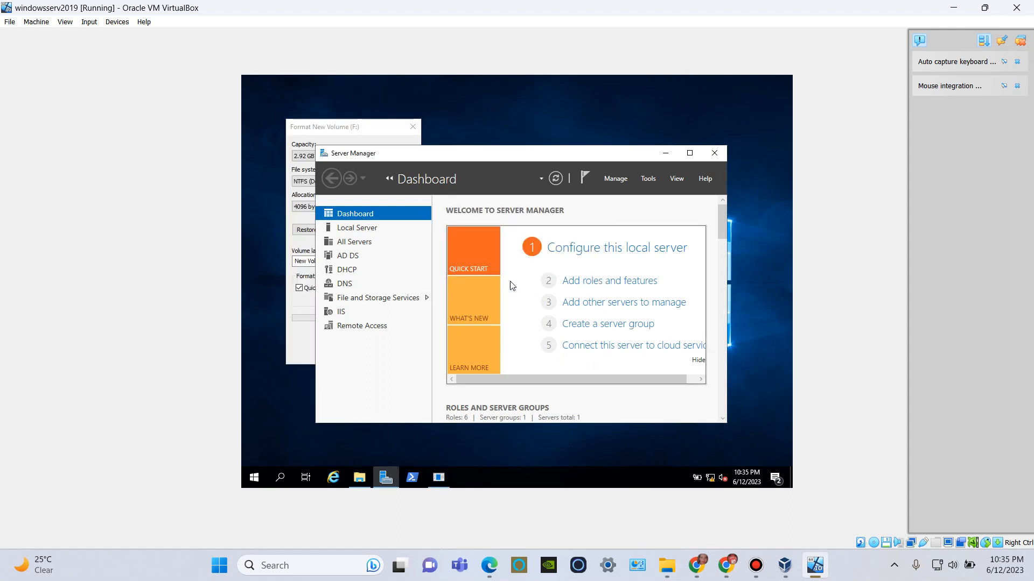
left_click(384, 131)
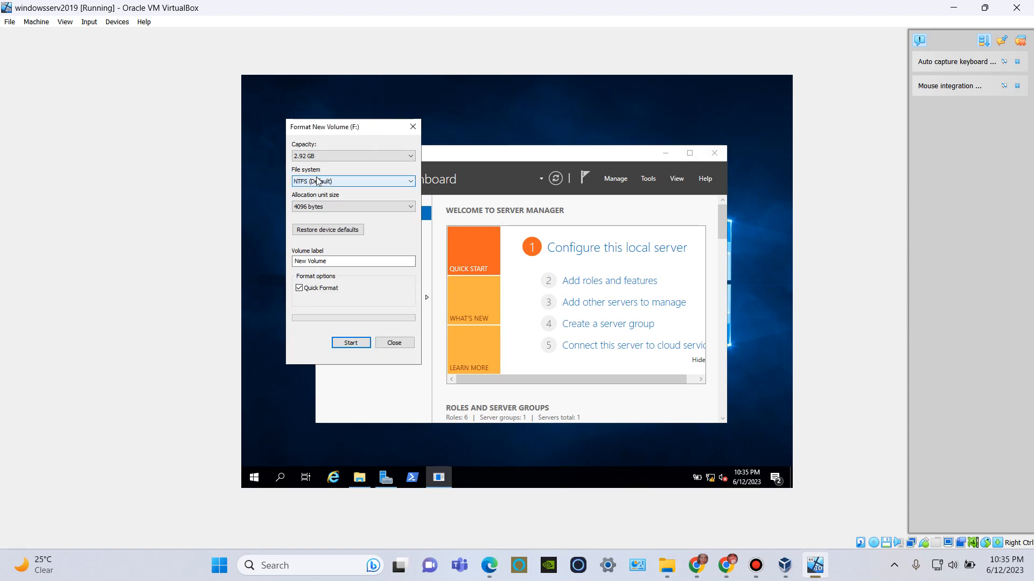
left_click(349, 342)
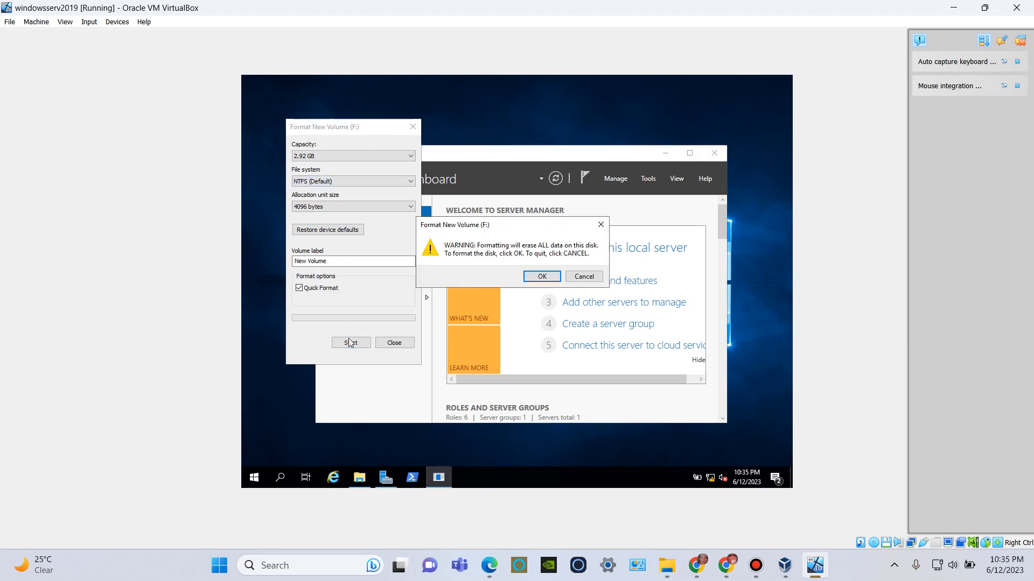
left_click(531, 277)
left_click(580, 275)
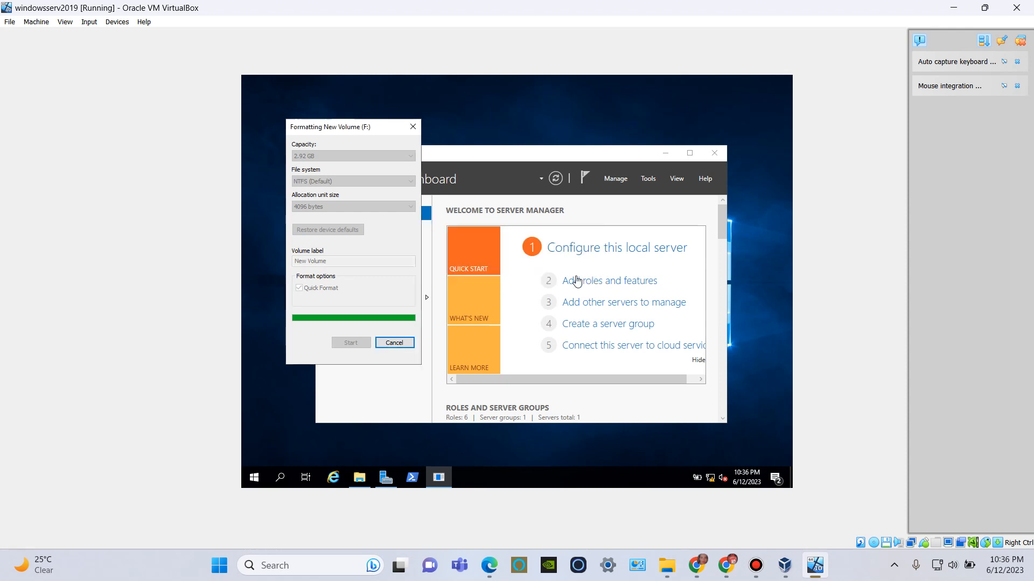
left_click(394, 343)
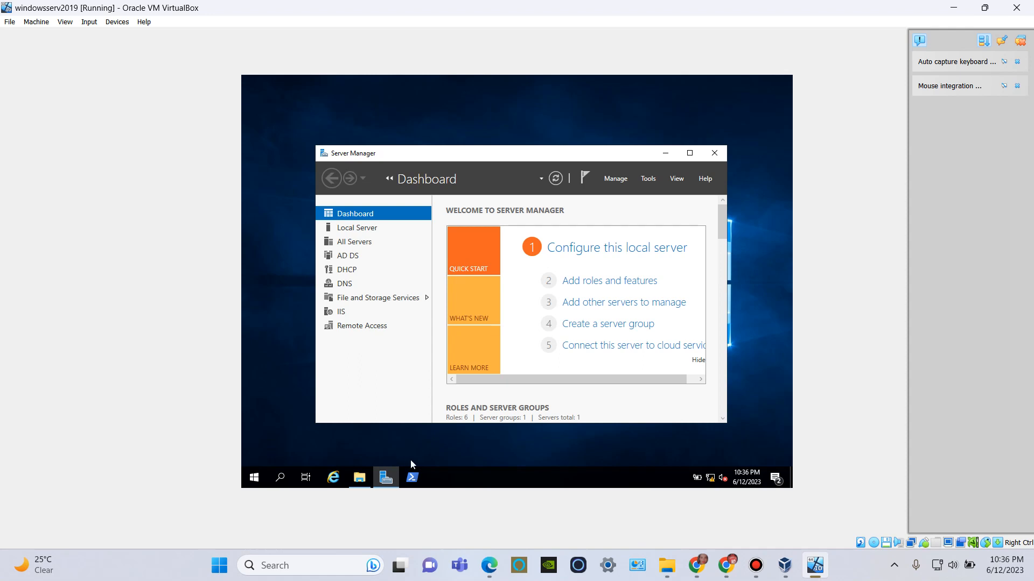
left_click(359, 478)
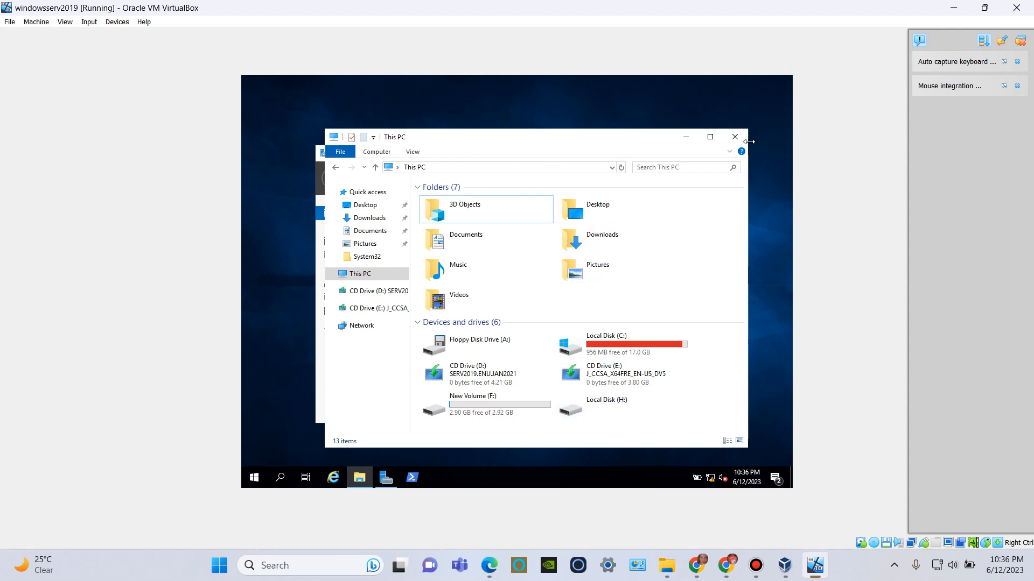
left_click(734, 138)
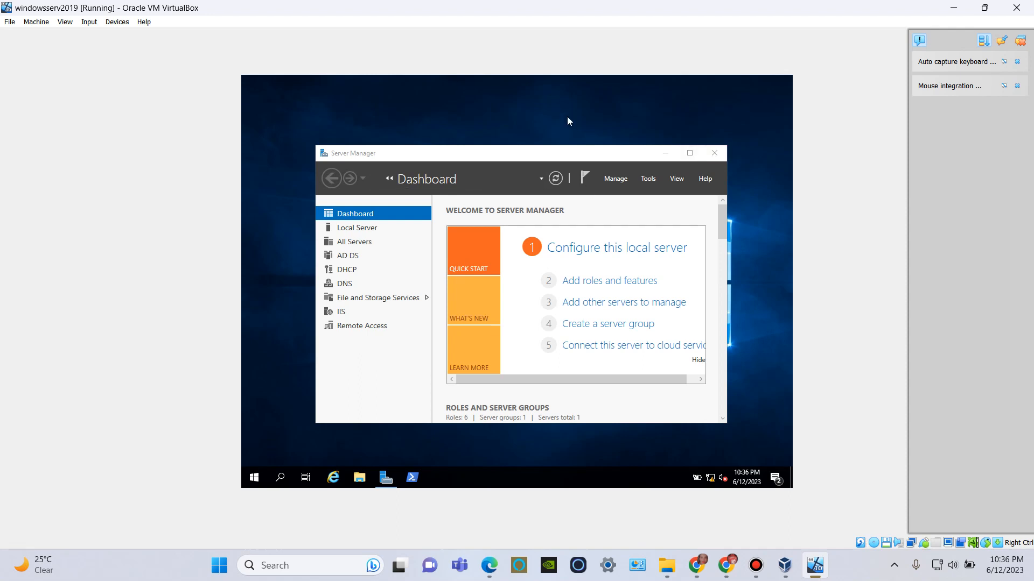
Start a role-based installation on the windowsserv2019 server and select the Windows Deployment Services role with its management tools.
left_click(609, 282)
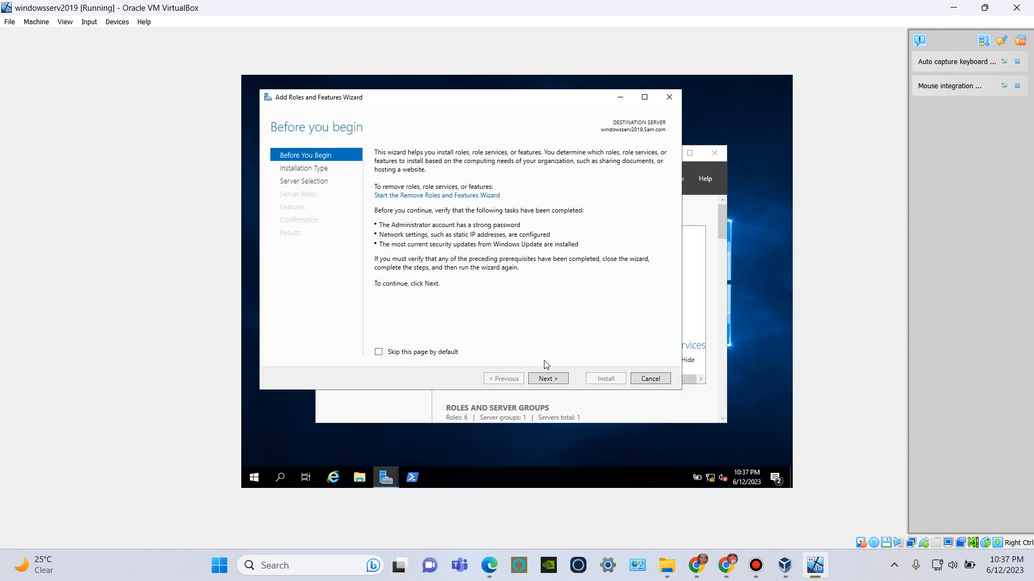
left_click(558, 379)
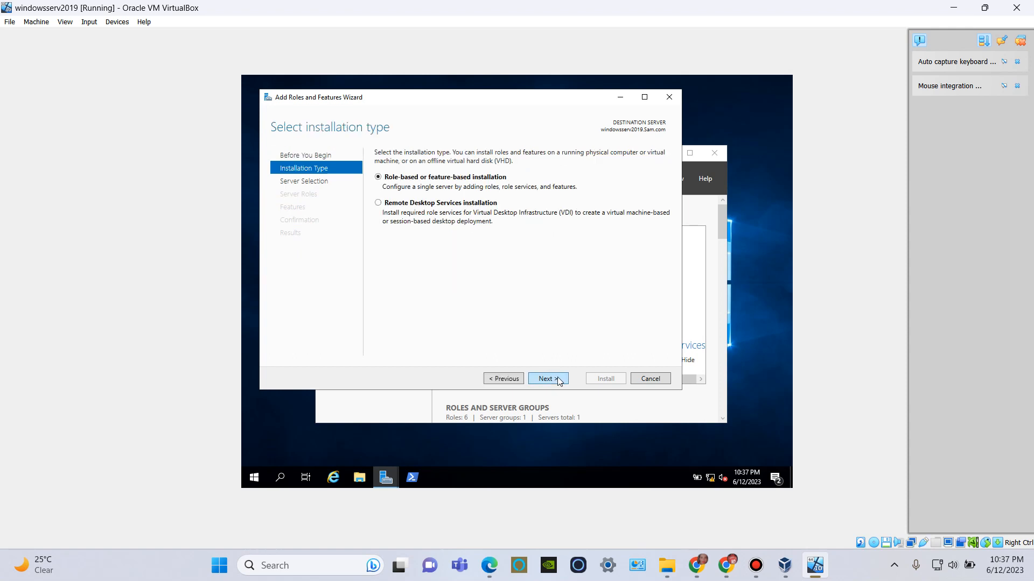
left_click(557, 379)
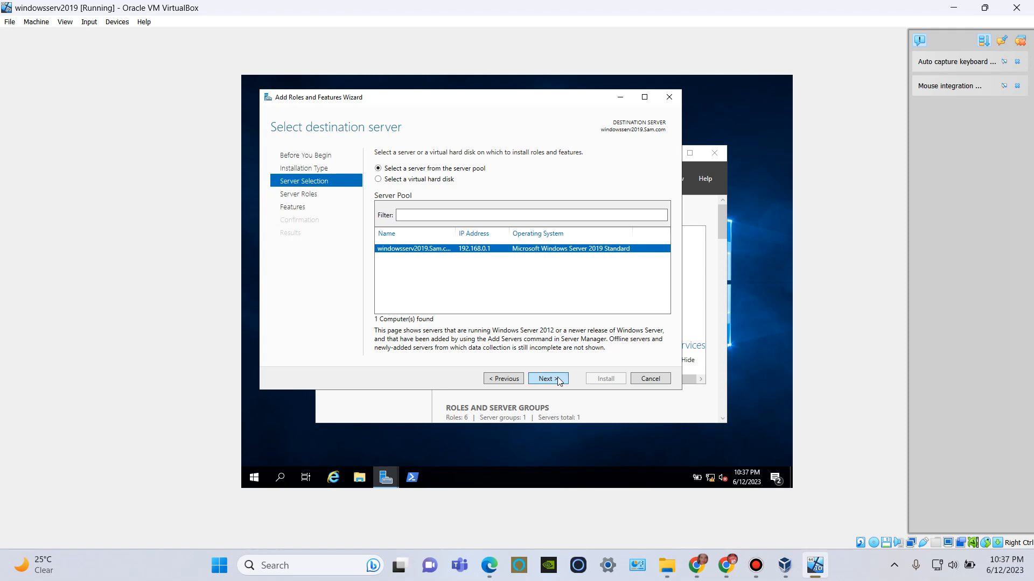
left_click(557, 380)
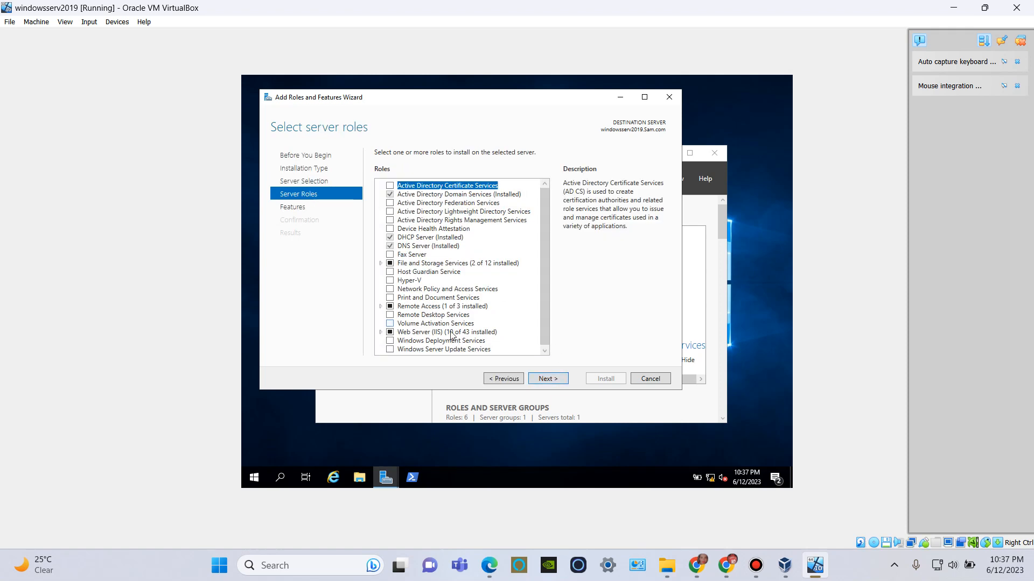
left_click(390, 342)
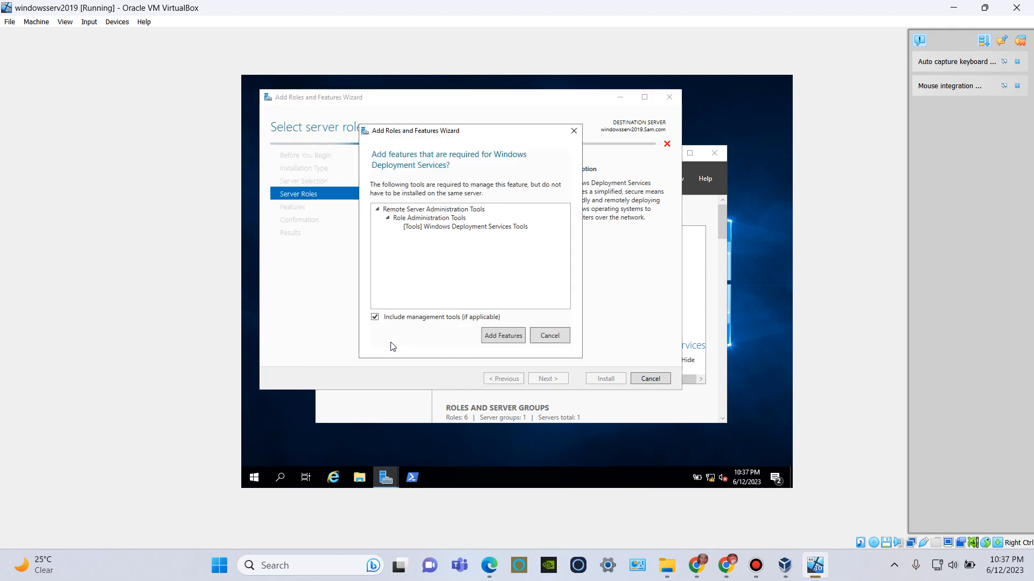
left_click(500, 337)
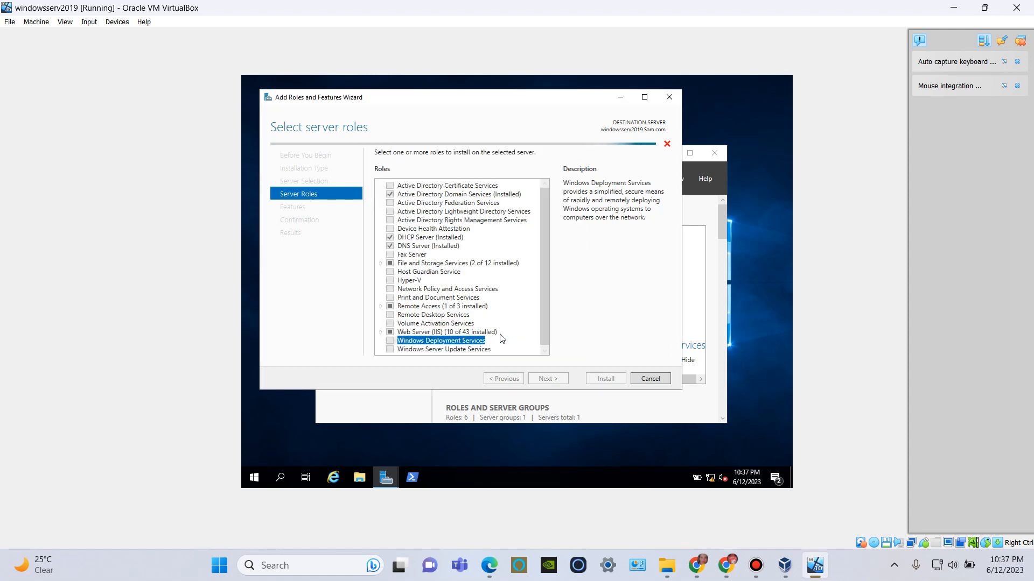
left_click(545, 379)
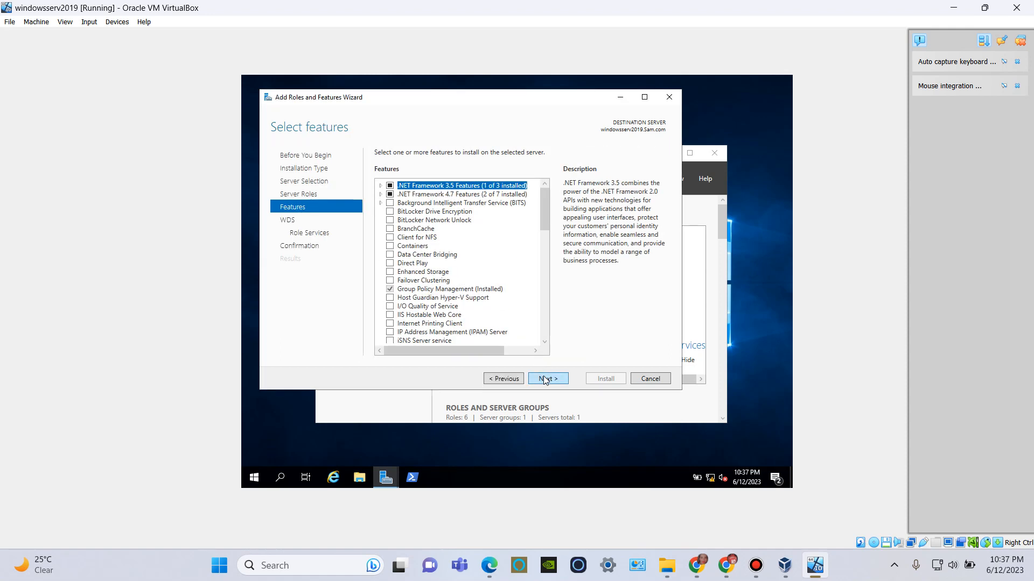
Install Windows Deployment Services with the Deployment Server and Transport Server role services, allowing the server to restart automatically if required.
left_click(545, 380)
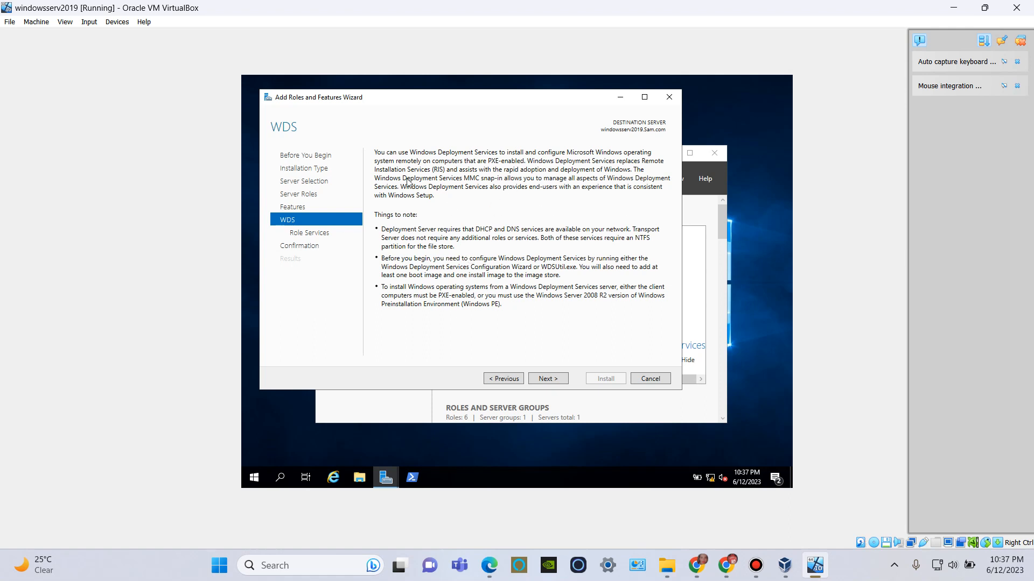
left_click(555, 379)
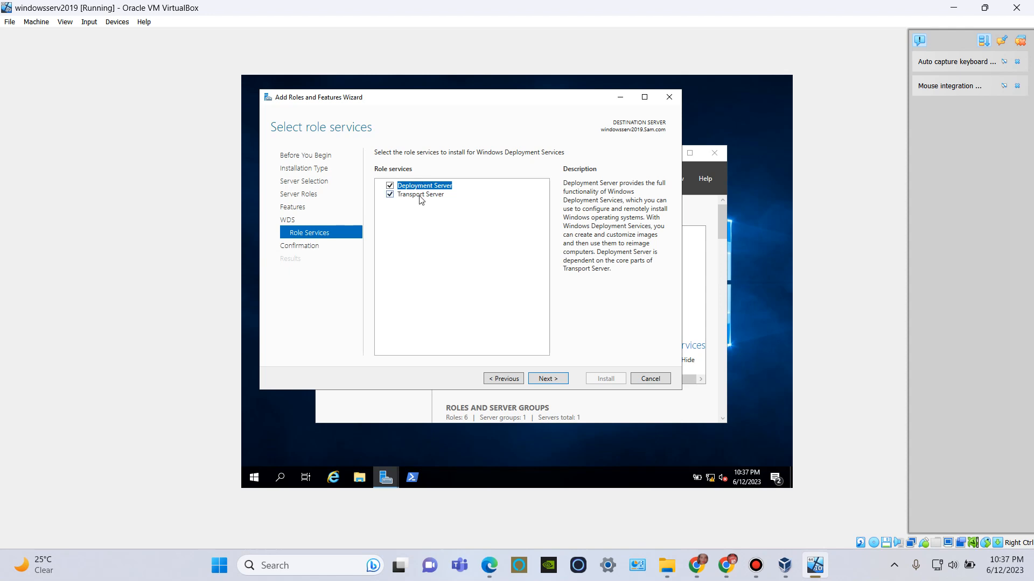
left_click(543, 380)
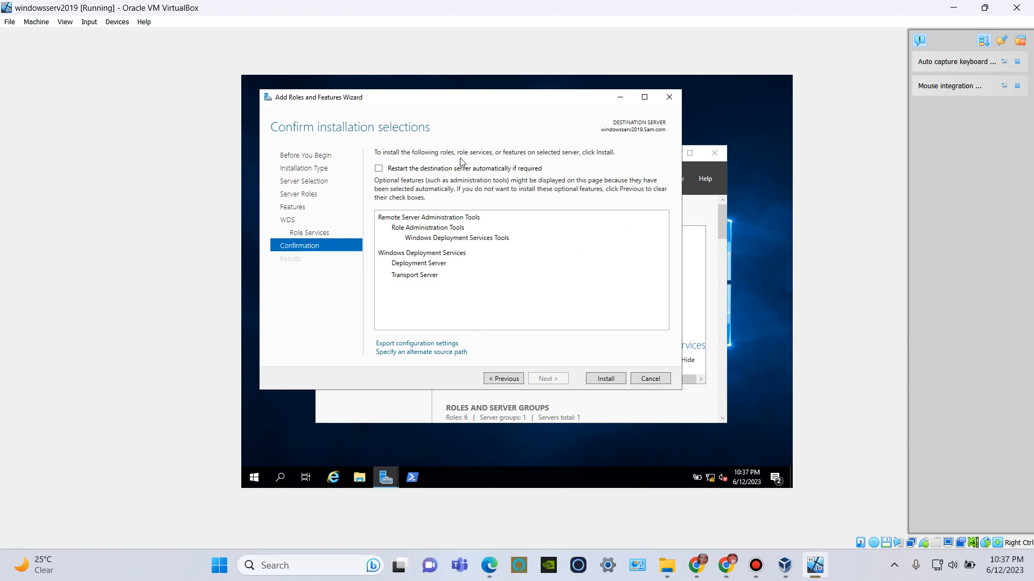
left_click(379, 169)
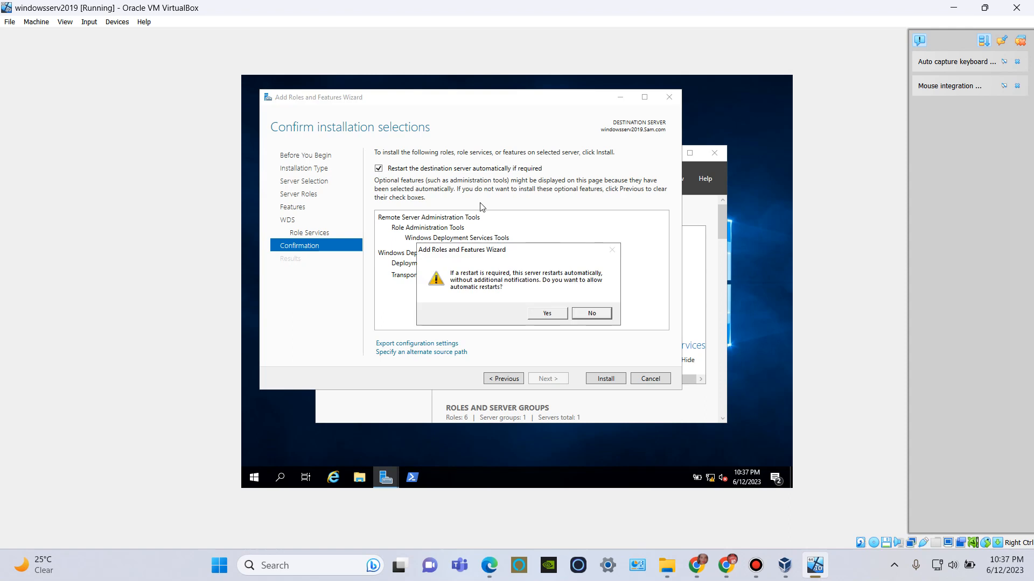
left_click(542, 315)
left_click(593, 379)
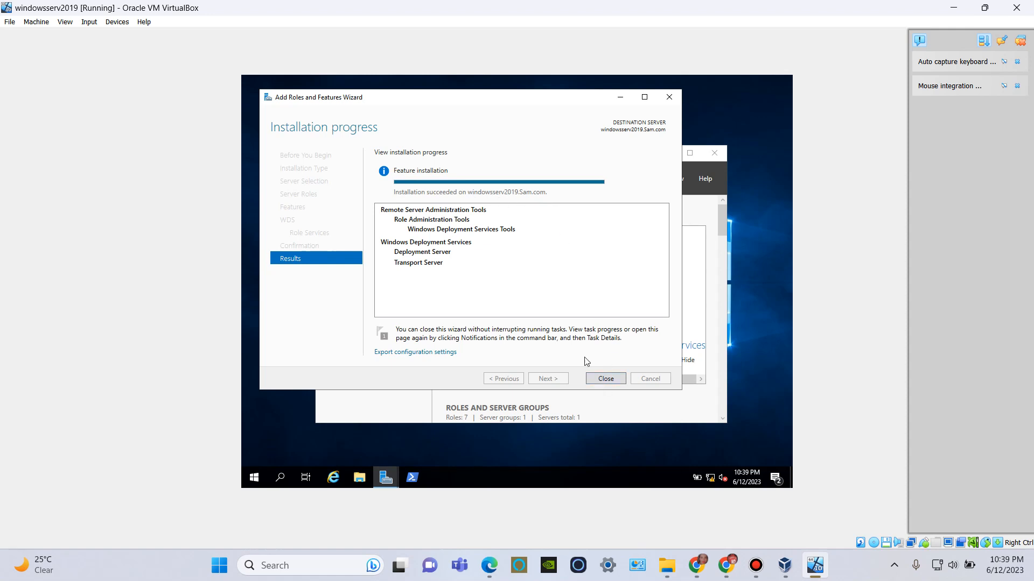
left_click(598, 378)
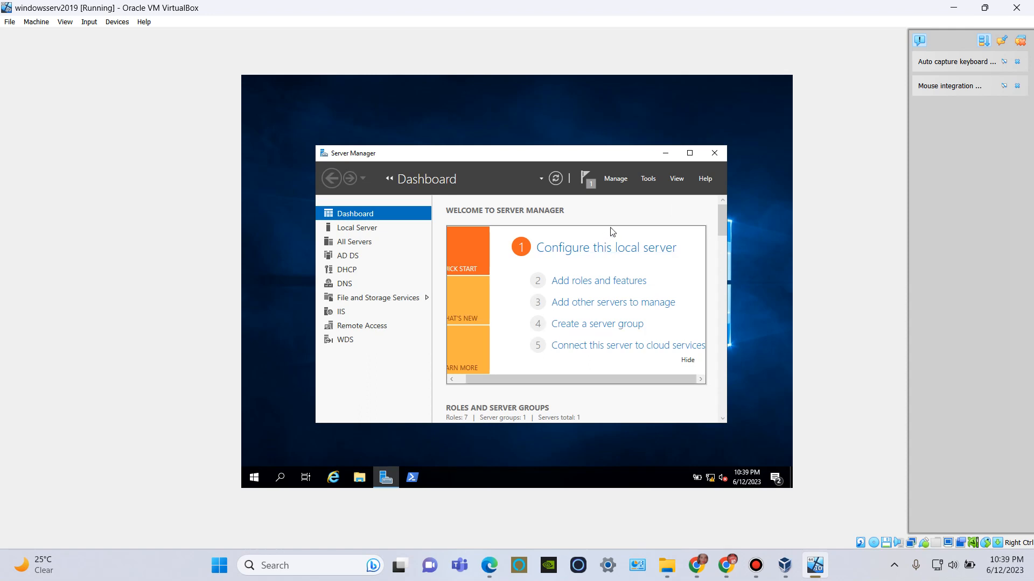
Open Windows Deployment Services and start configuring the windowsserv2019 server with the Integrated with Active Directory option.
left_click(646, 181)
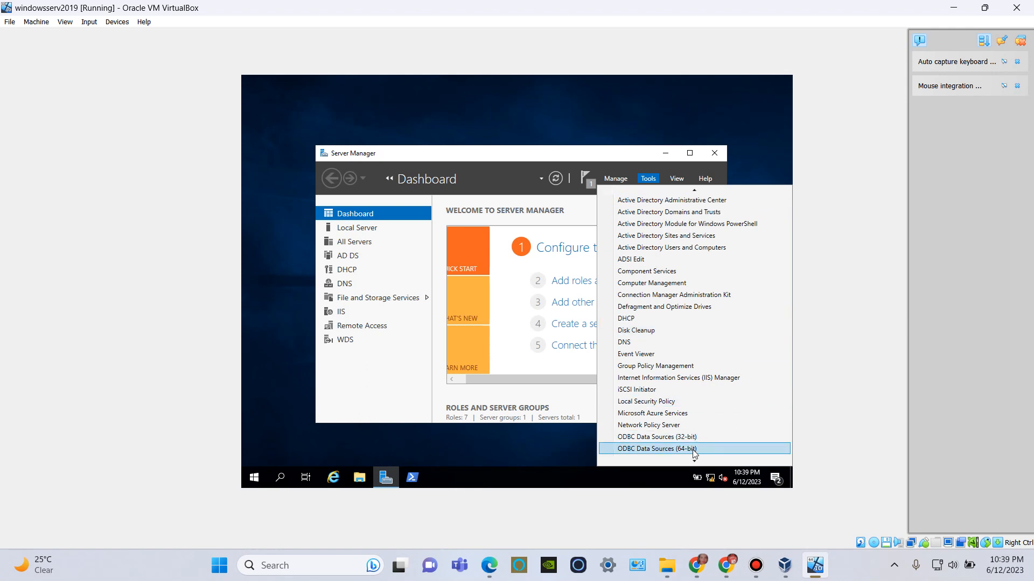
mouse_move(694, 464)
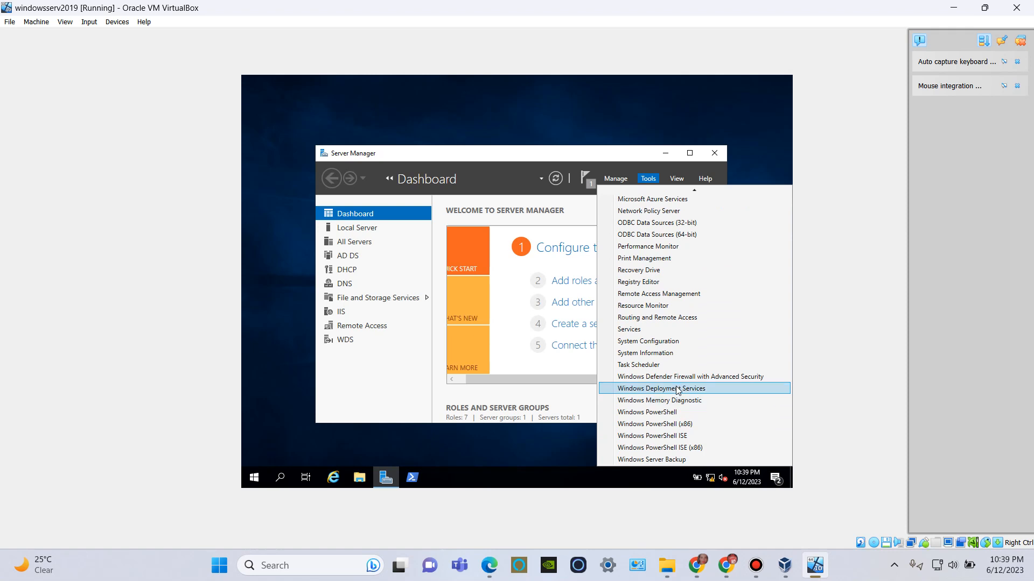
left_click(677, 388)
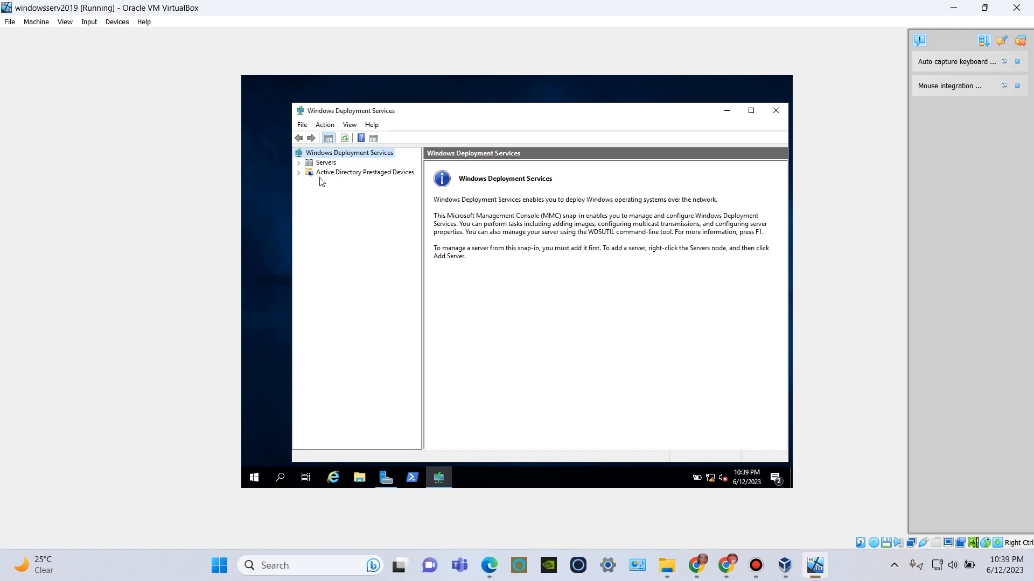
left_click(299, 162)
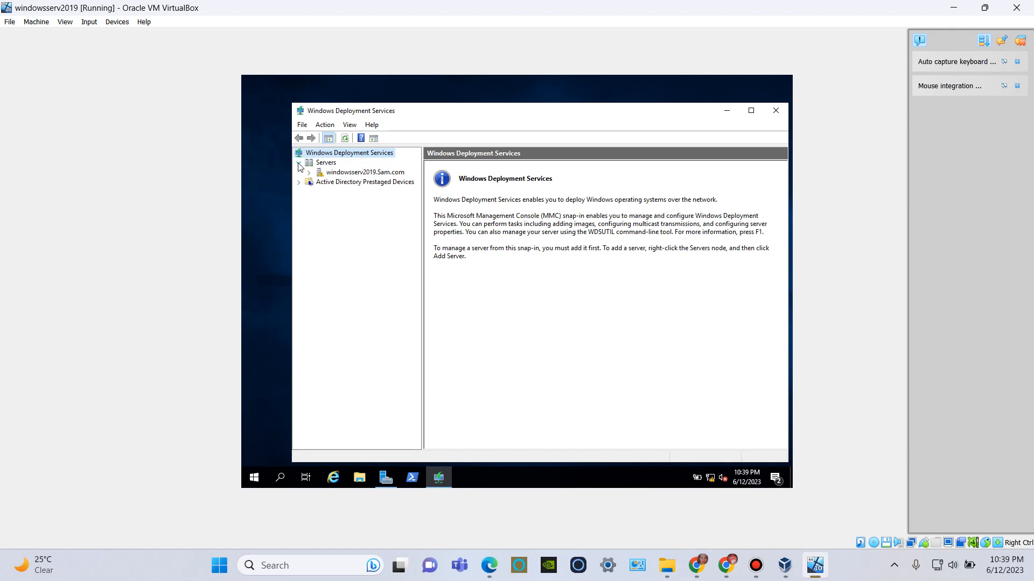
right_click(341, 176)
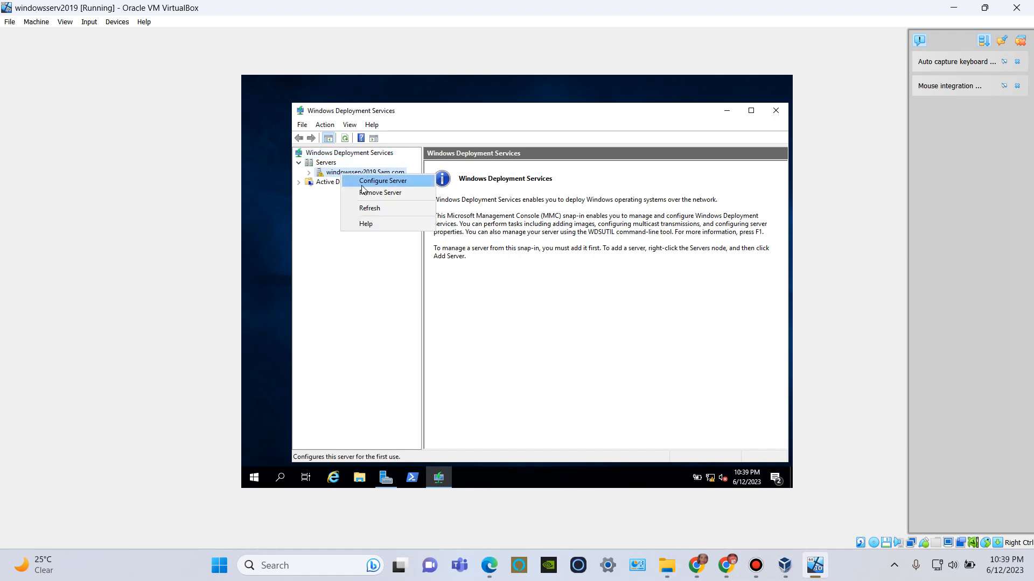
left_click(365, 184)
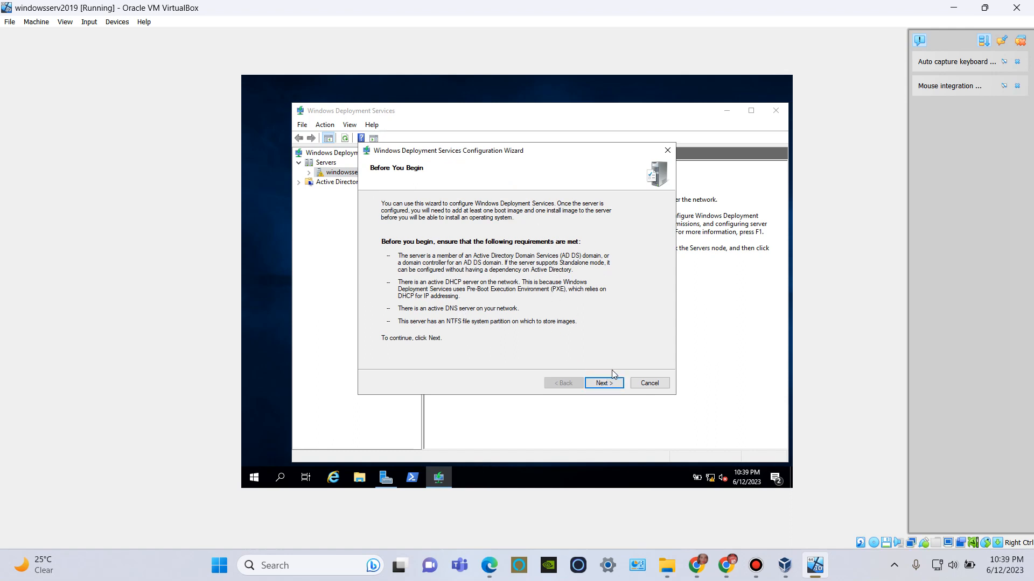
left_click(600, 384)
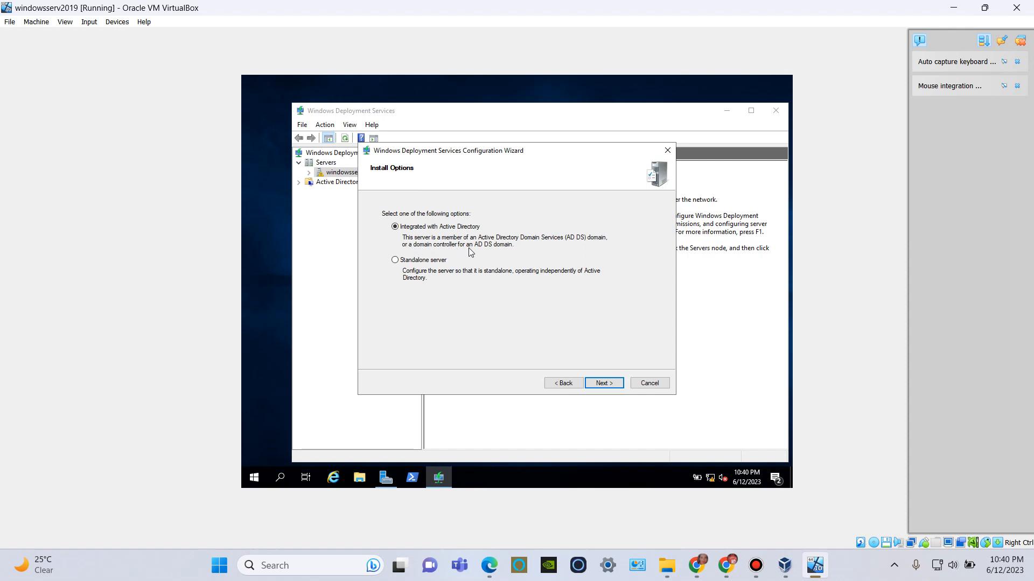
left_click(601, 384)
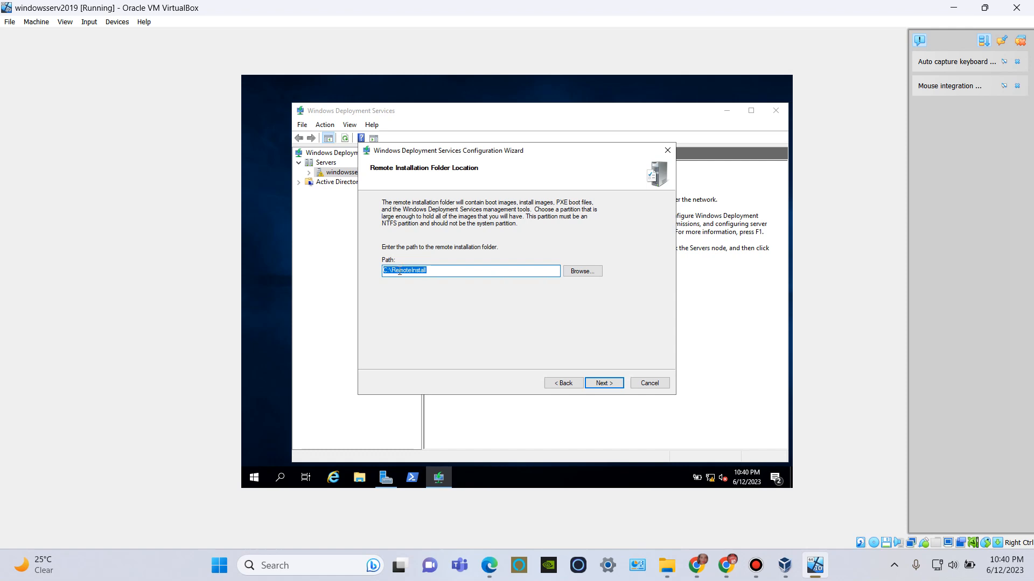
Check the drive letter of New Volume under This PC in File Explorer, and return to the deployment configuration wizard.
left_click(358, 481)
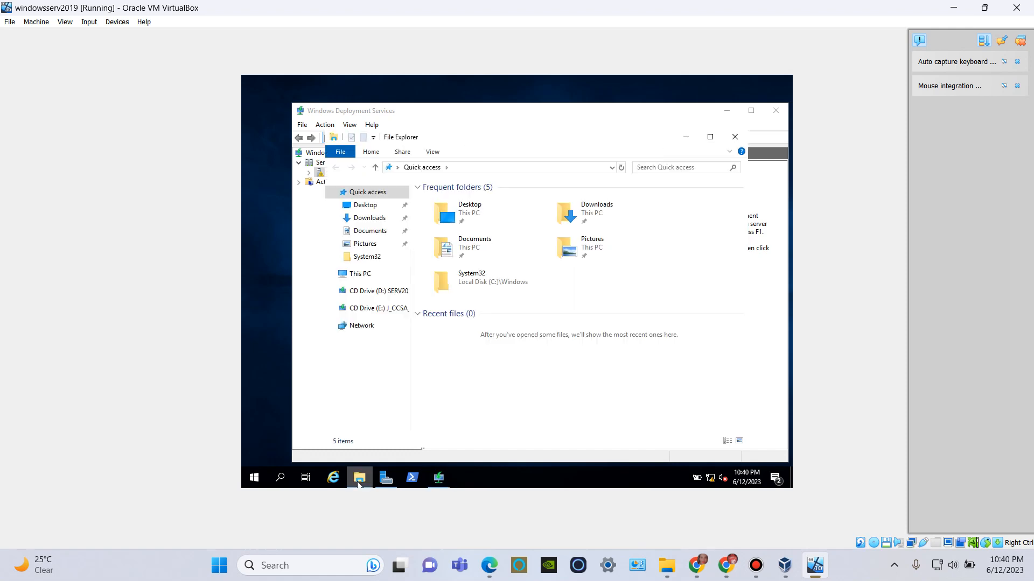
left_click(368, 275)
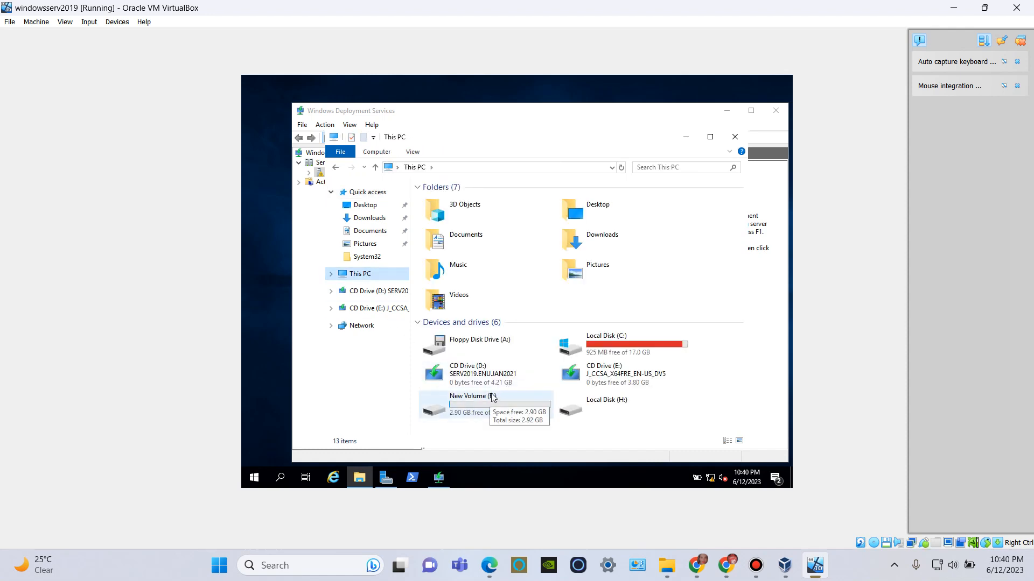
mouse_move(437, 482)
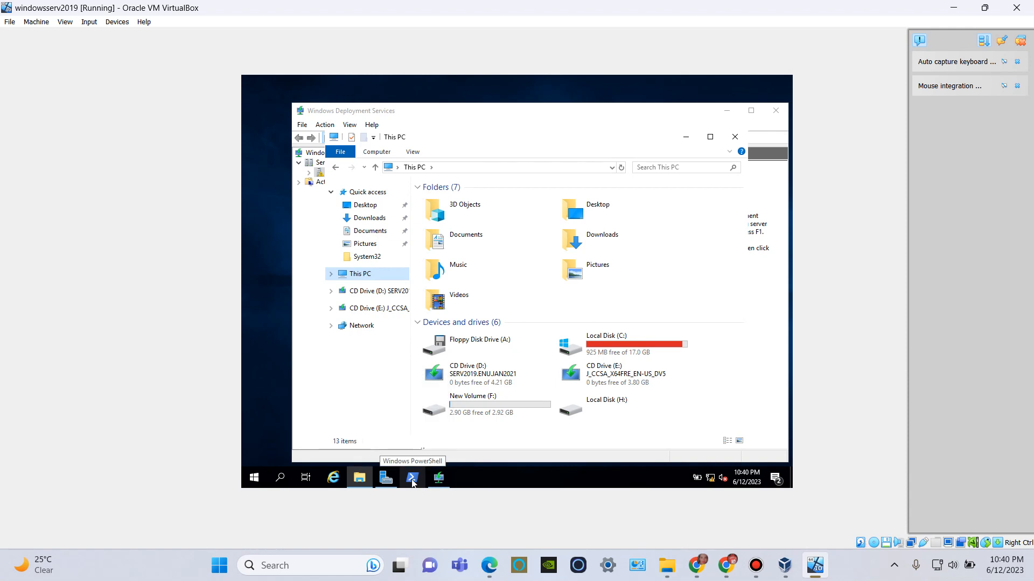
left_click(413, 482)
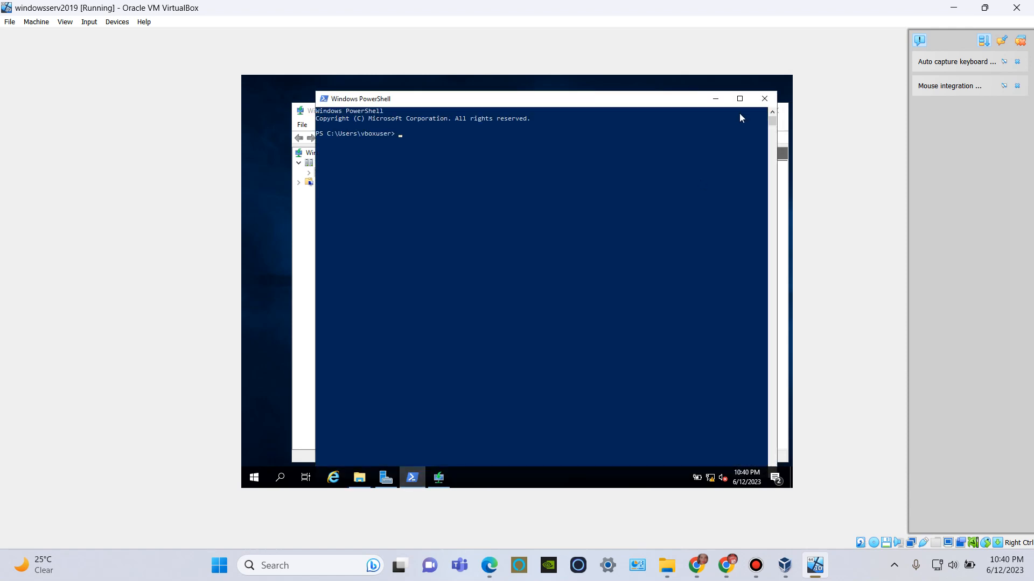
left_click(715, 99)
left_click(440, 480)
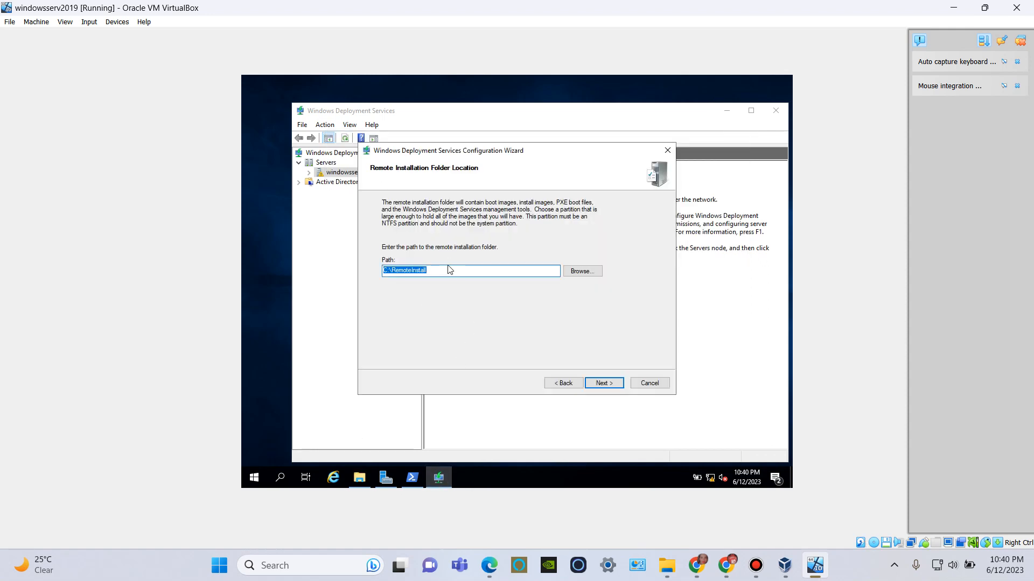
Set the remote installation folder path to F:\RemoteInstall and continue to the Proxy DHCP settings.
left_click(387, 270)
key("Delete")
type("F")
left_click(604, 383)
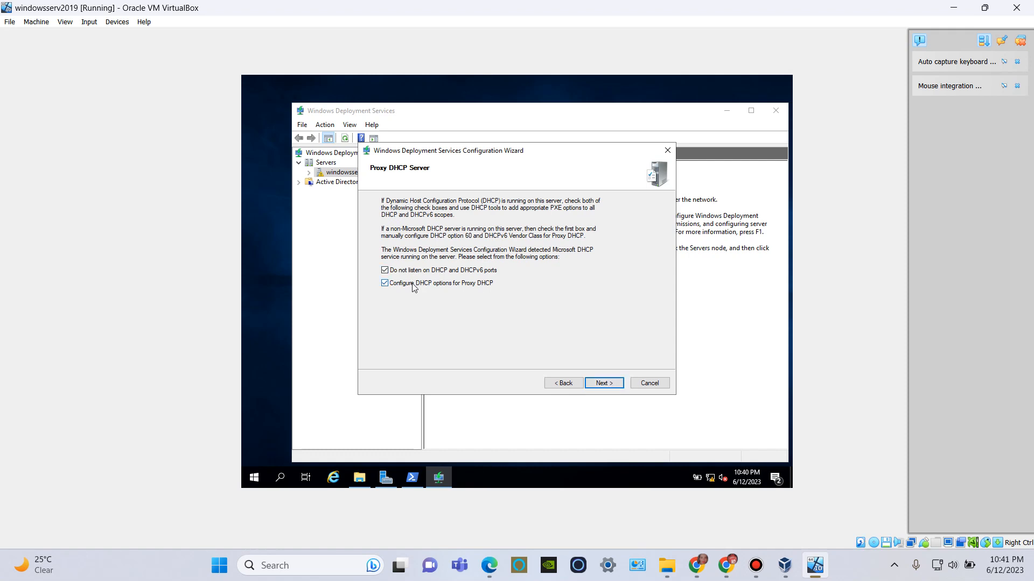
Accept both Proxy DHCP options, have the PXE server respond to all known and unknown client computers, and finish the configuration.
left_click(600, 385)
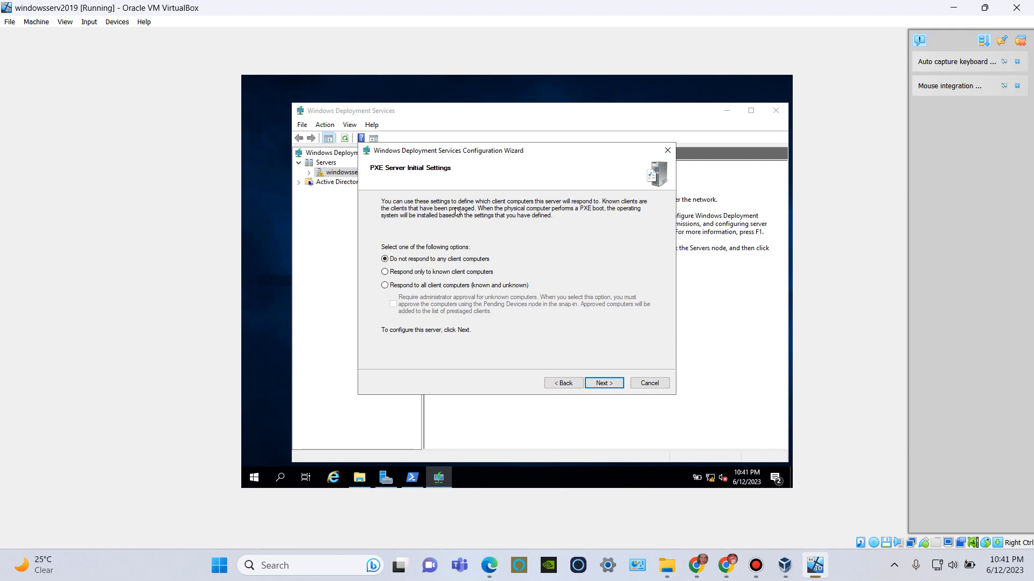
left_click(385, 286)
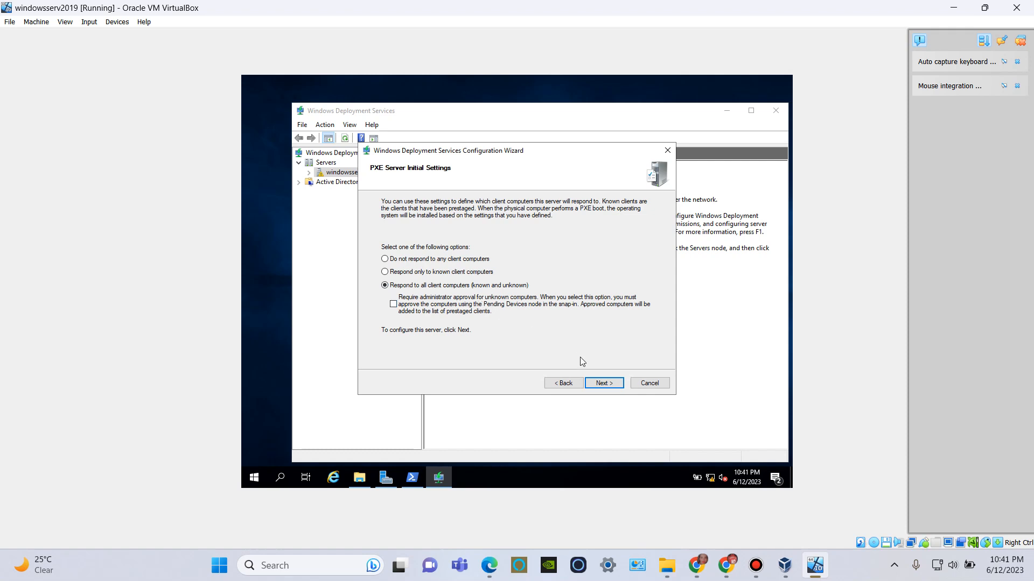
left_click(602, 384)
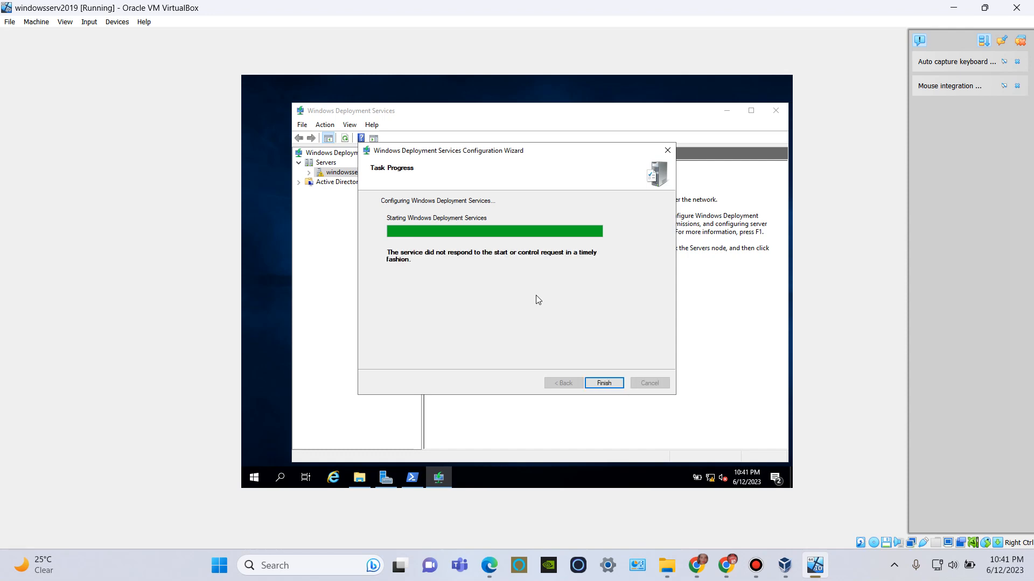
left_click(604, 383)
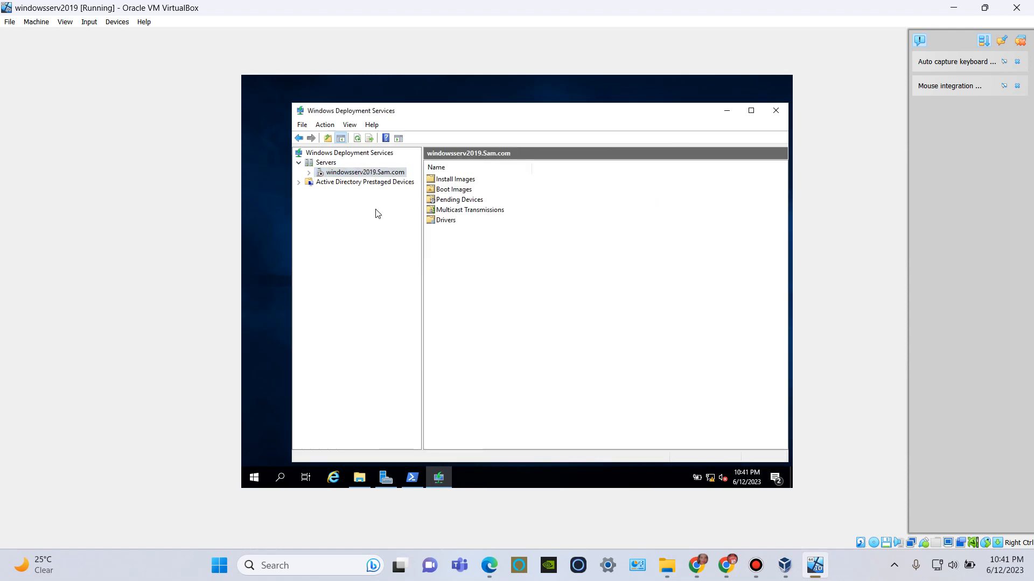
Start the Windows Deployment Services service on the windowsserv2019 server and dismiss the message.
right_click(353, 174)
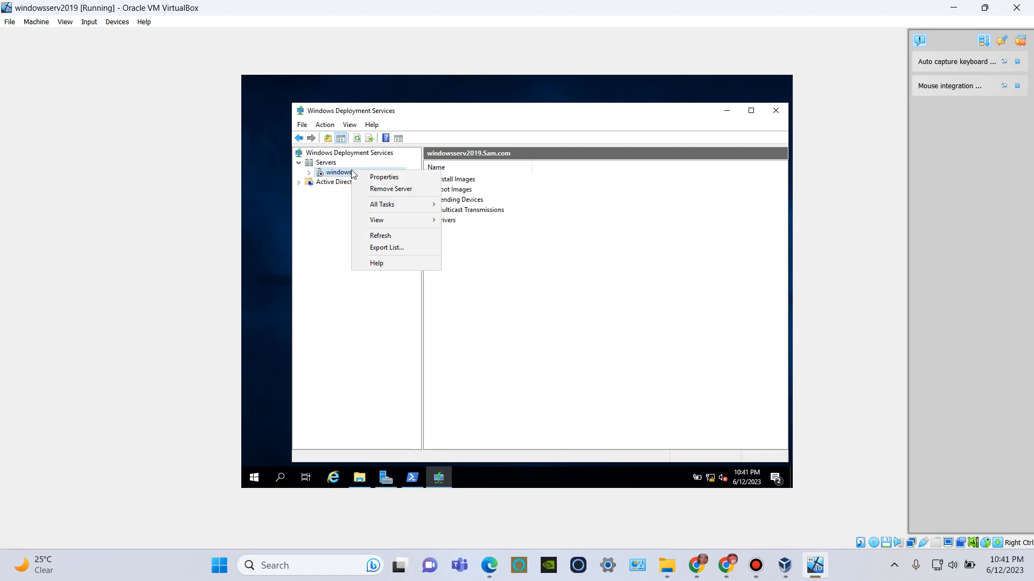
mouse_move(412, 203)
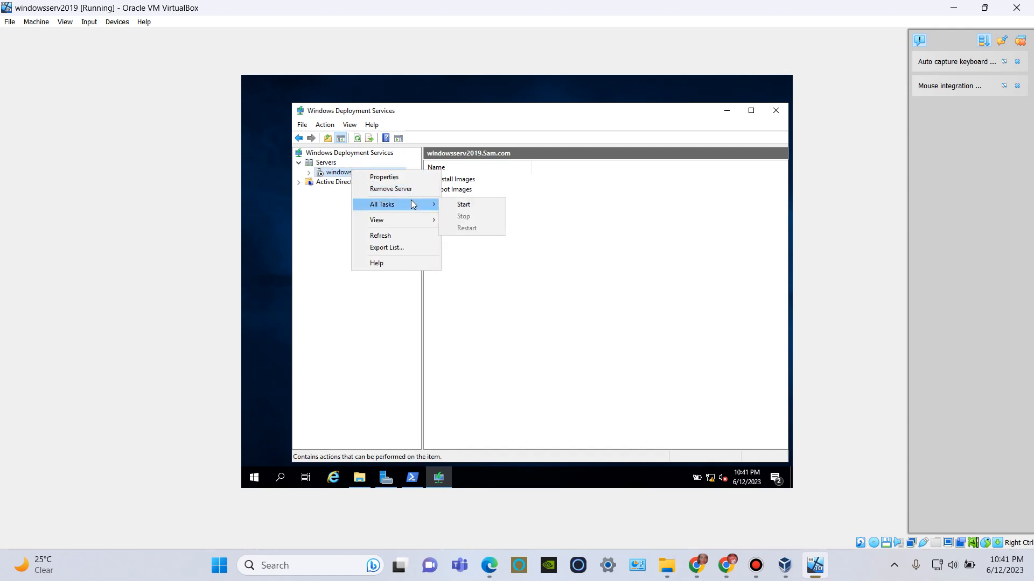
left_click(453, 204)
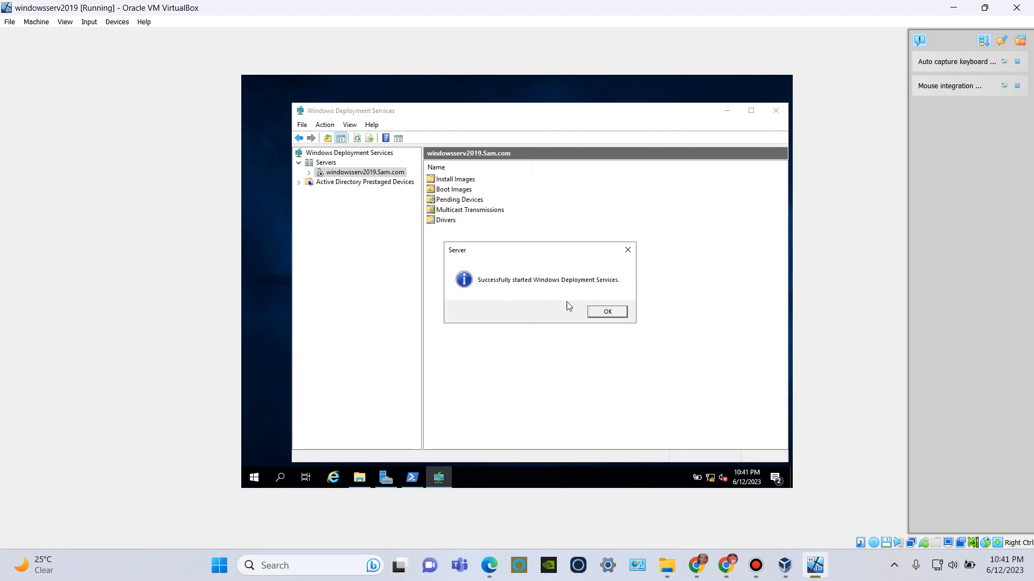
left_click(599, 313)
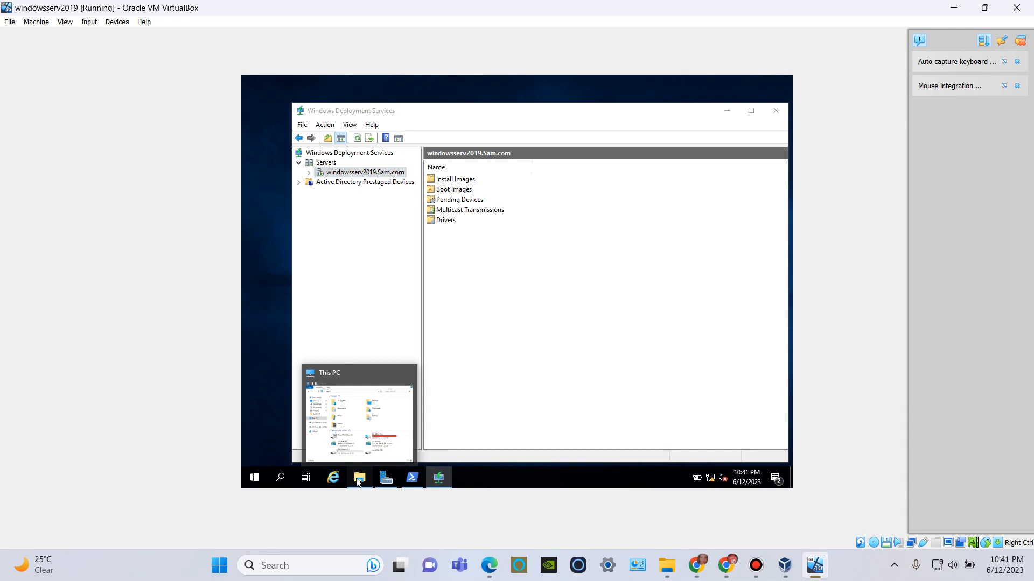
Examine the sharing properties of the RemoteInstall folder on New Volume (F:) in File Explorer.
left_click(345, 403)
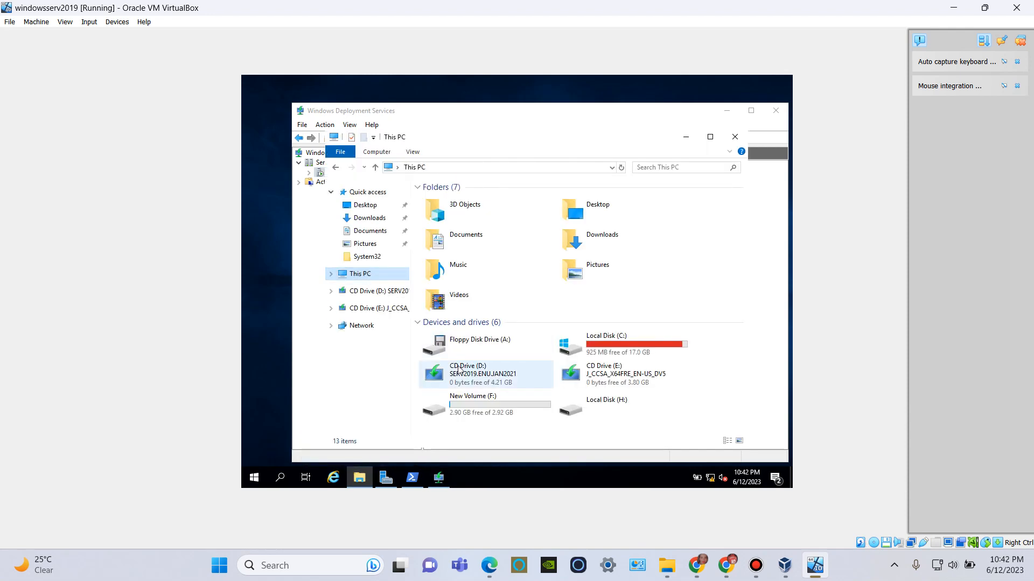
double_click(476, 404)
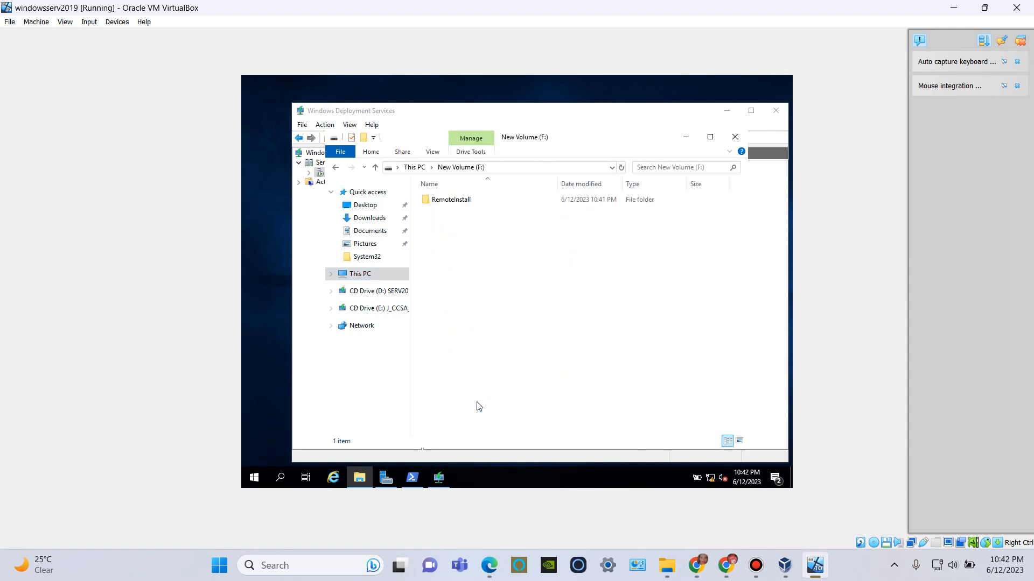
right_click(453, 202)
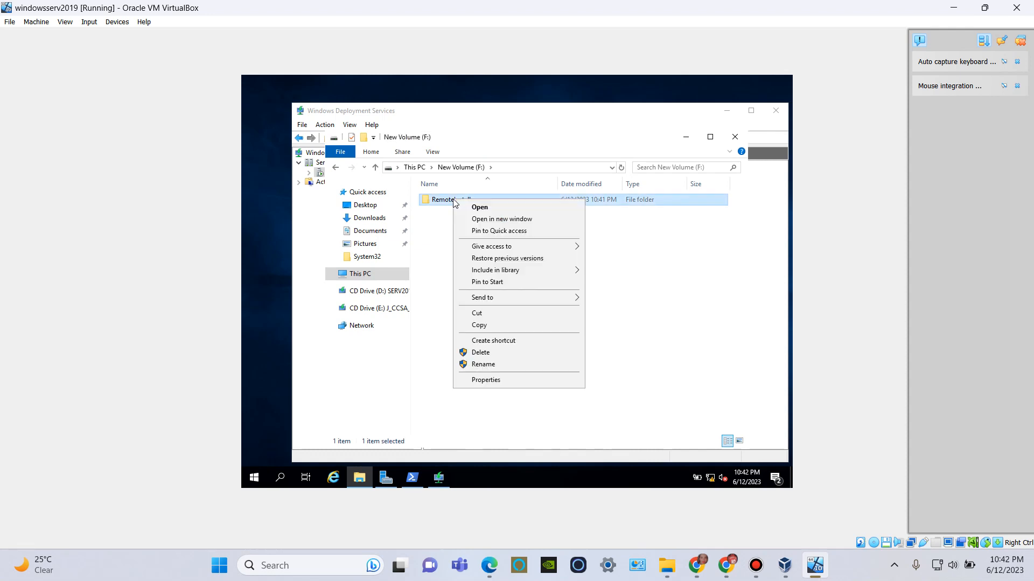
left_click(531, 379)
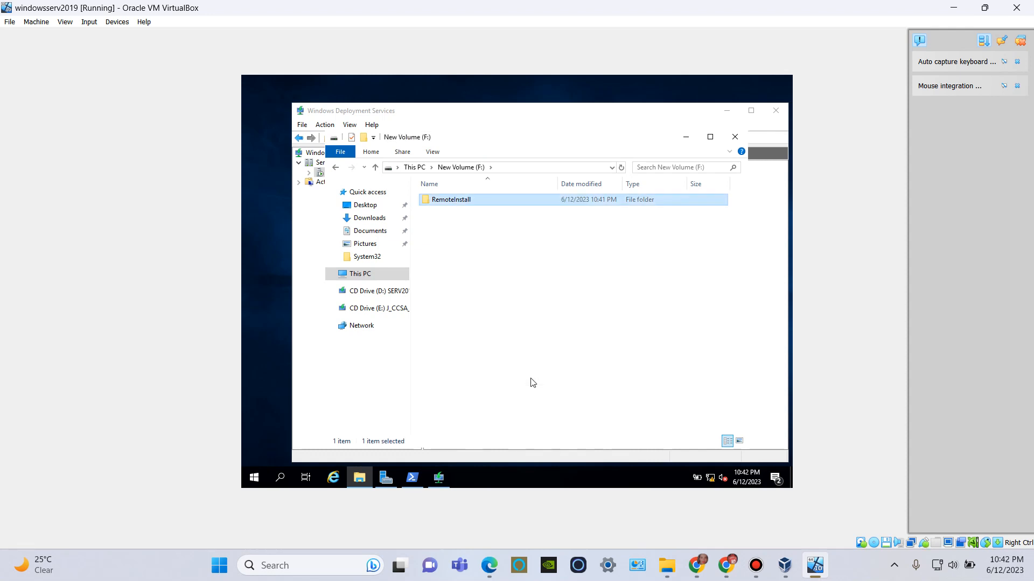
left_click(496, 224)
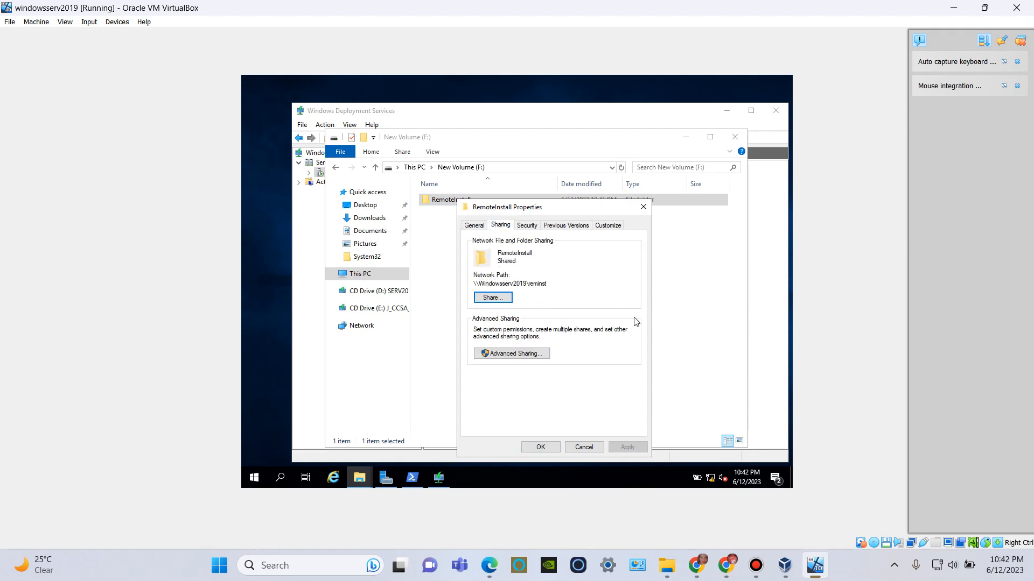
left_click(540, 447)
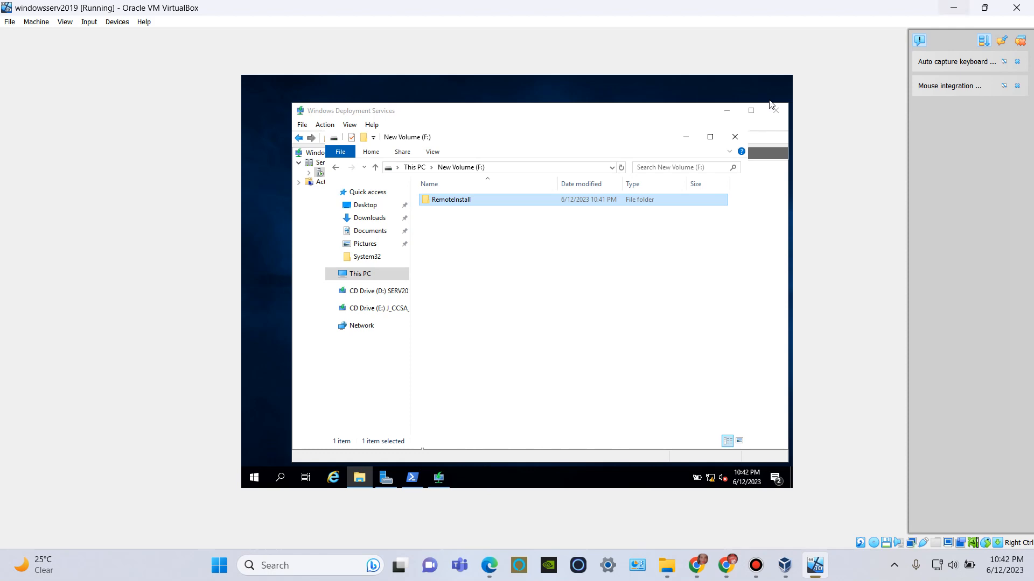
left_click(984, 7)
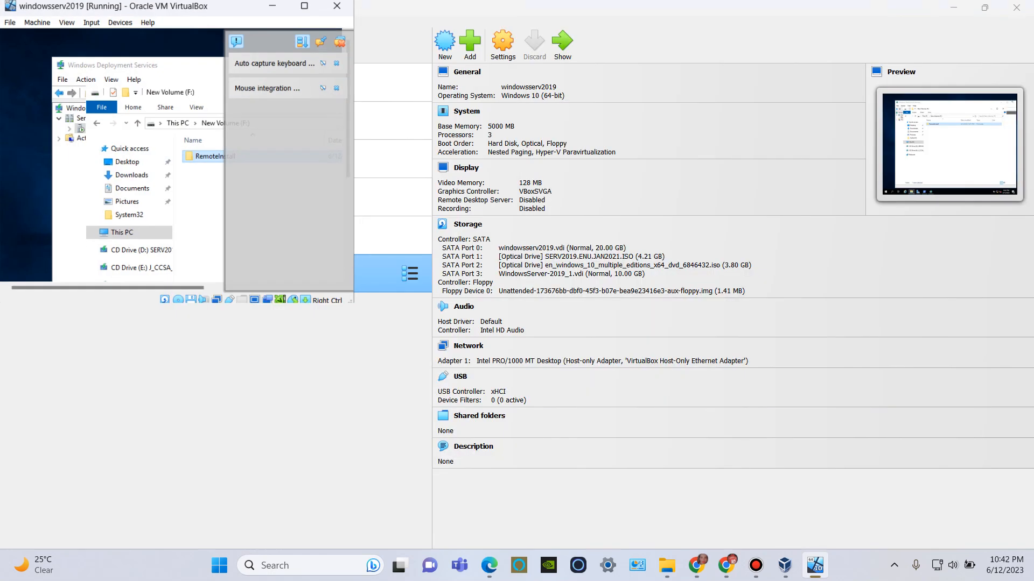
left_click(807, 108)
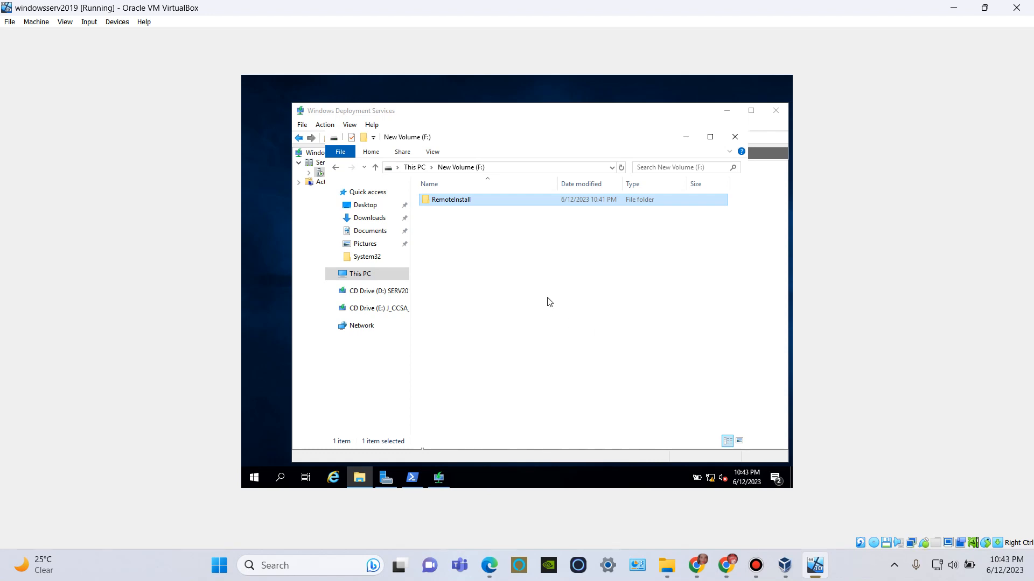
Return to Windows Deployment Services and start adding a boot image to the windowsserv2019 server's Boot Images.
left_click(436, 476)
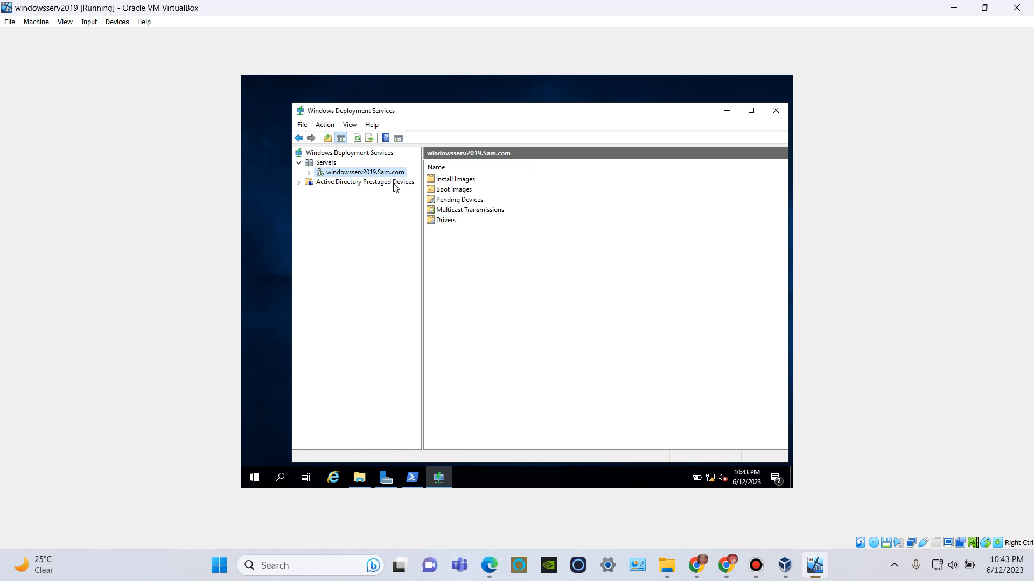
left_click(308, 173)
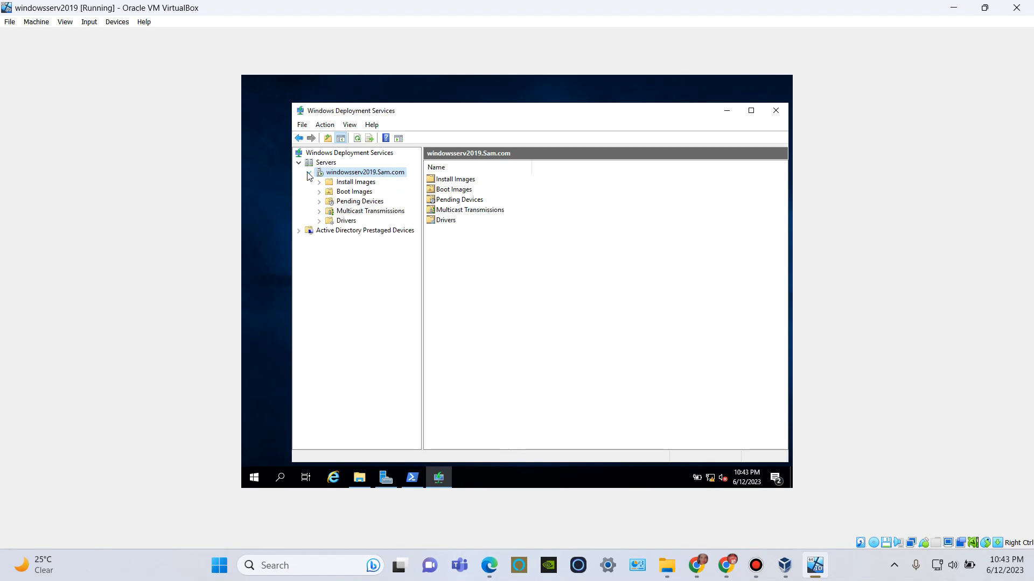
right_click(351, 193)
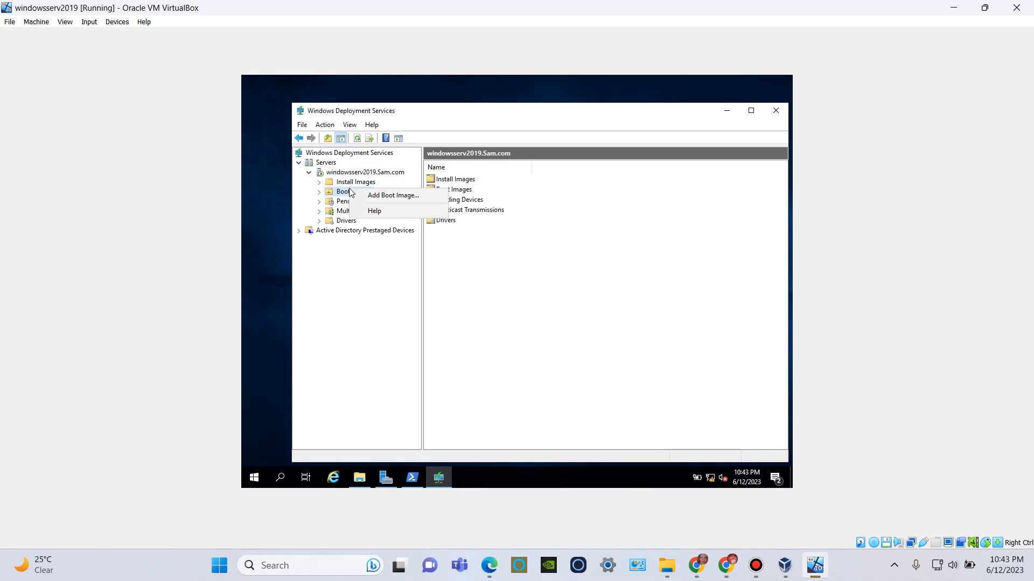
left_click(379, 195)
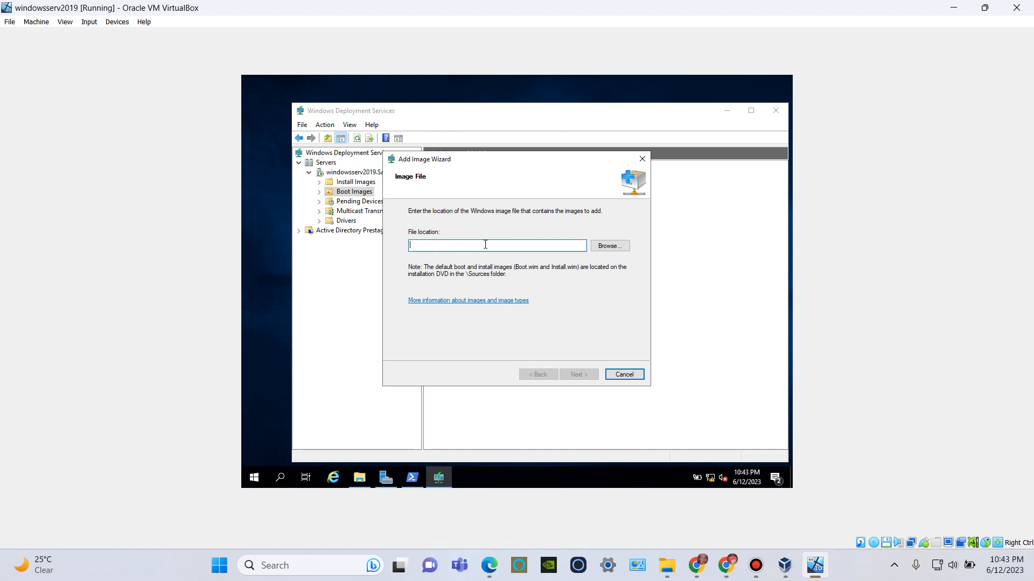
Choose boot.wim from the sources folder on CD Drive (E:) as the boot image file and continue to the image metadata.
left_click(622, 249)
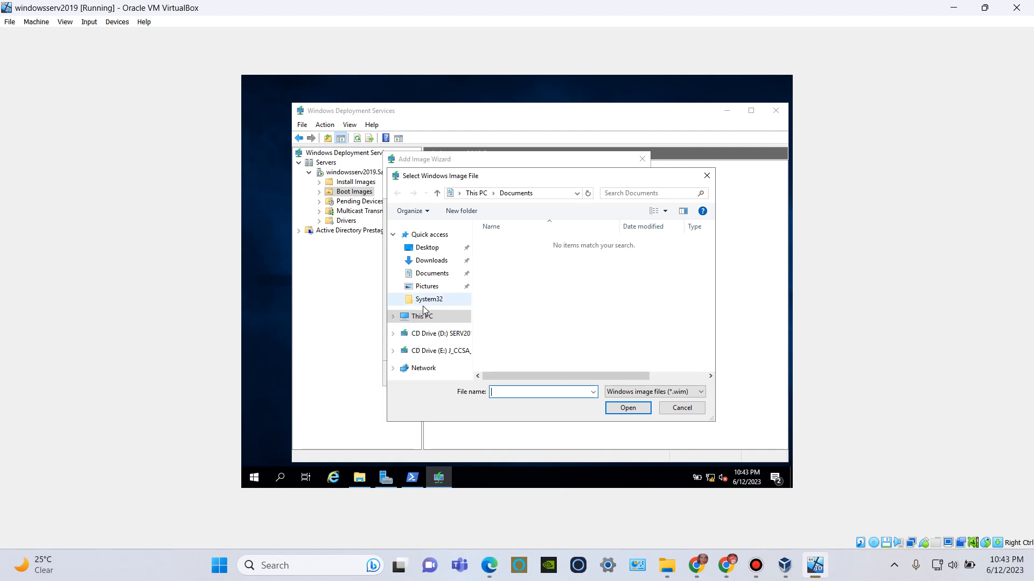
left_click(425, 318)
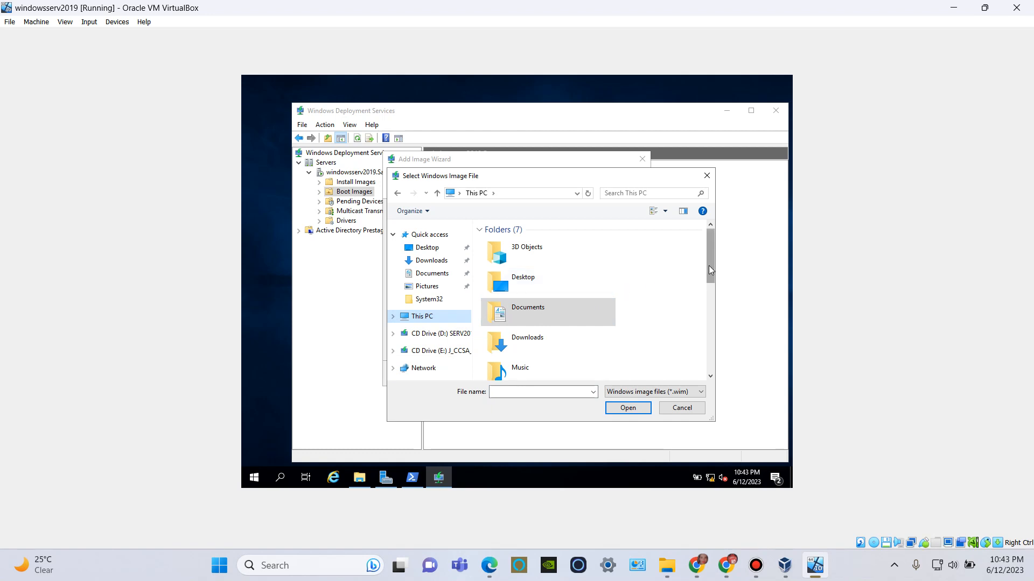
left_click_drag(709, 266, 709, 353)
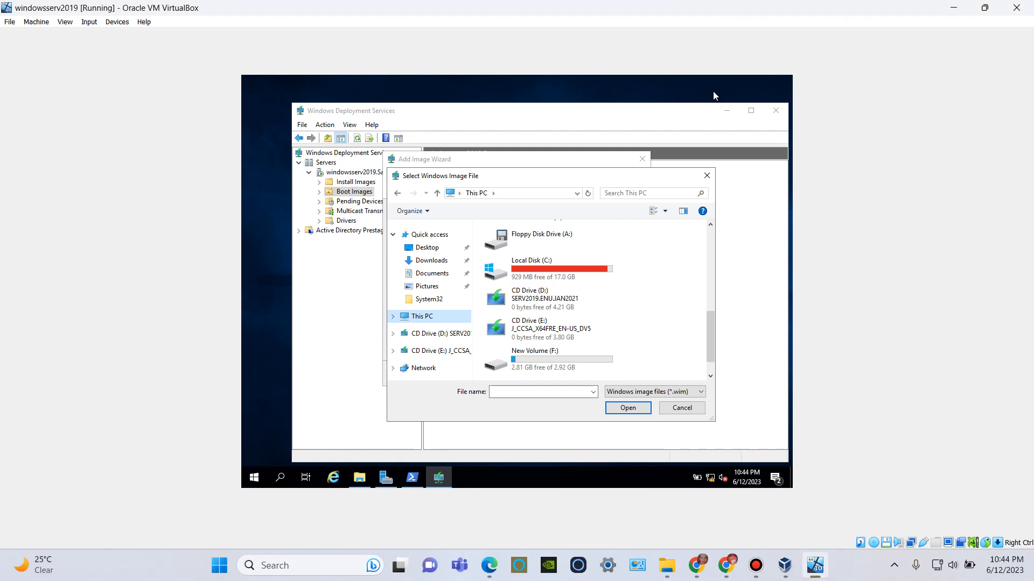
left_click(558, 327)
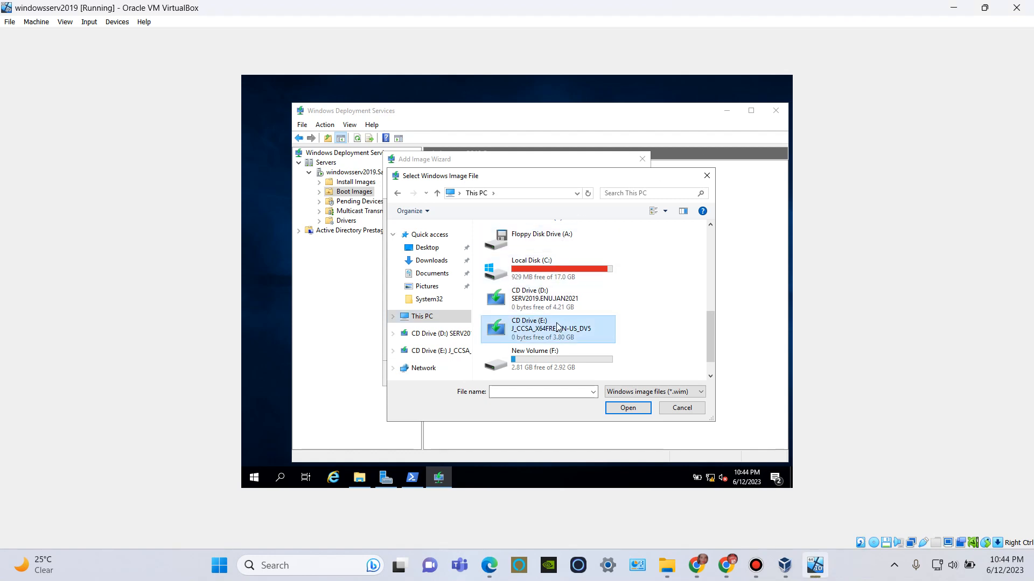
left_click(619, 409)
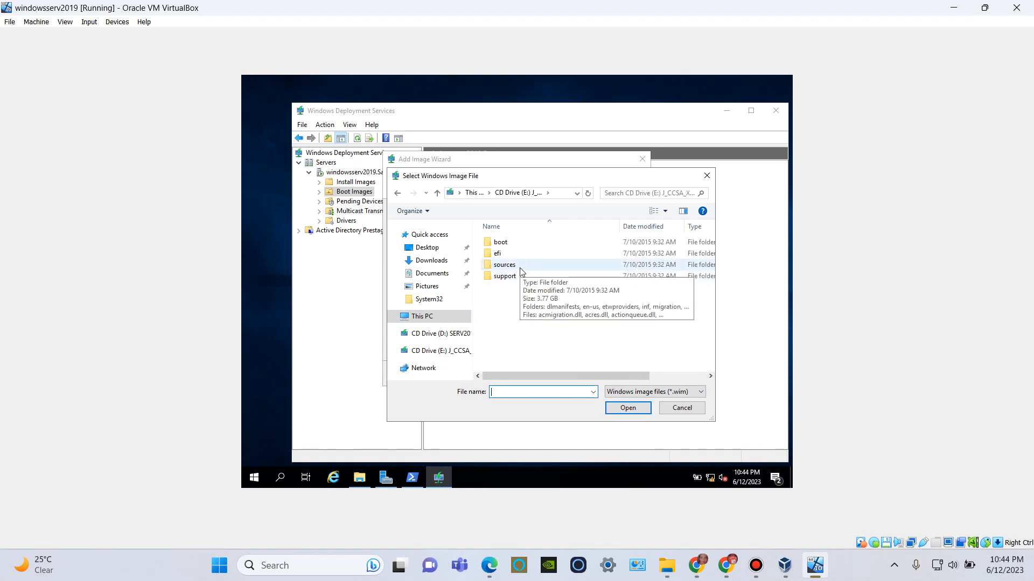
left_click(521, 272)
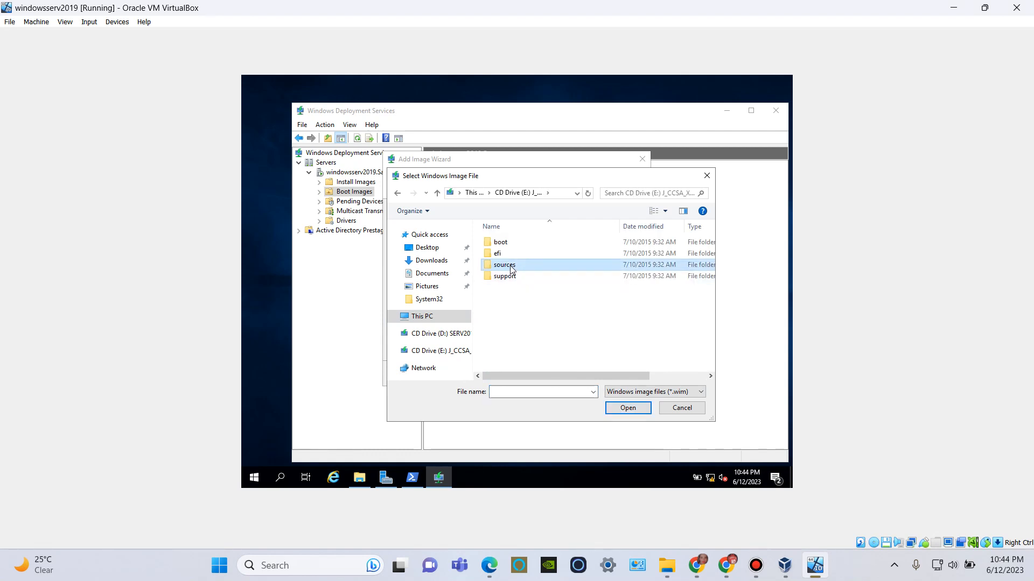
double_click(505, 268)
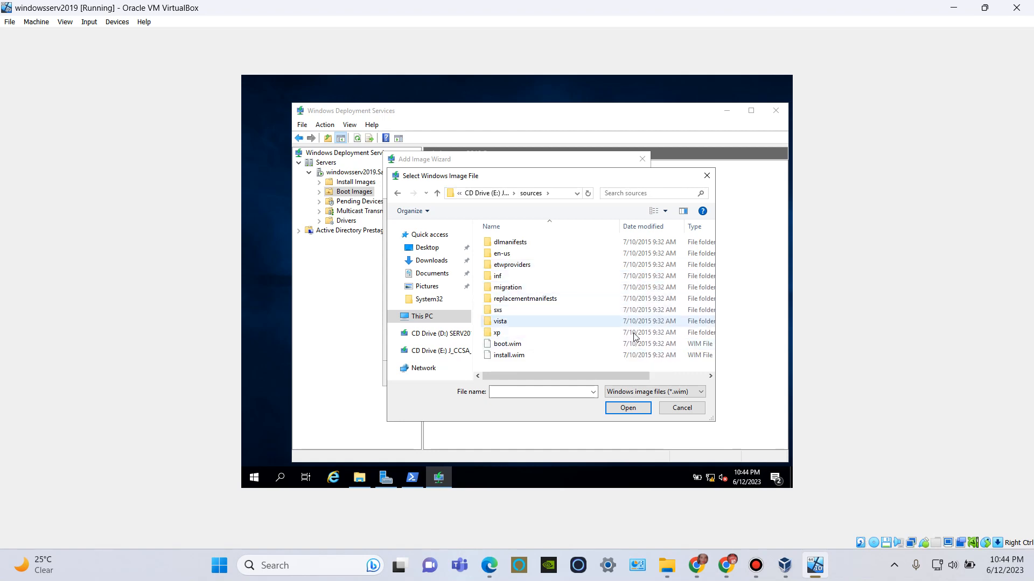
left_click(506, 345)
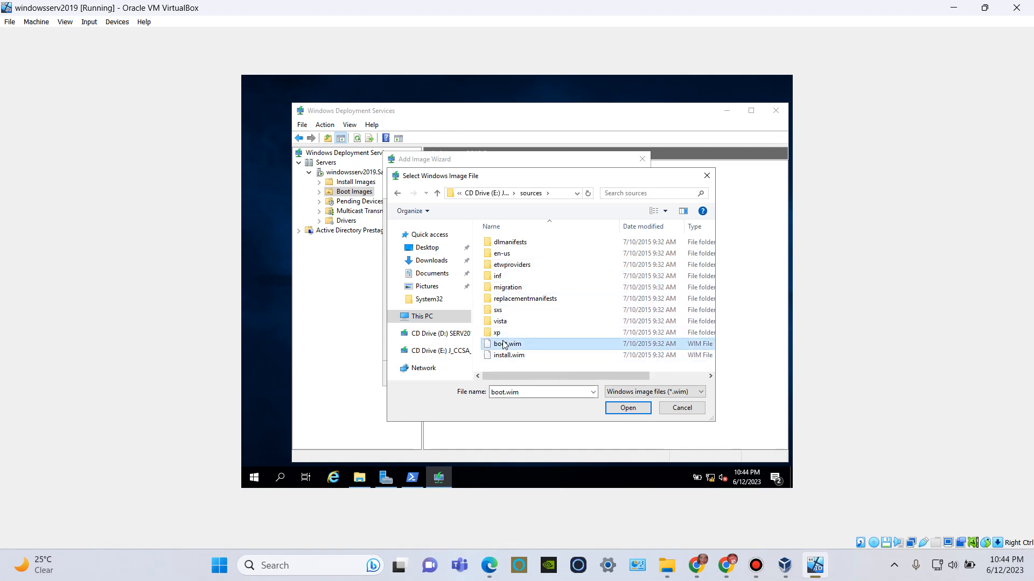
left_click(624, 409)
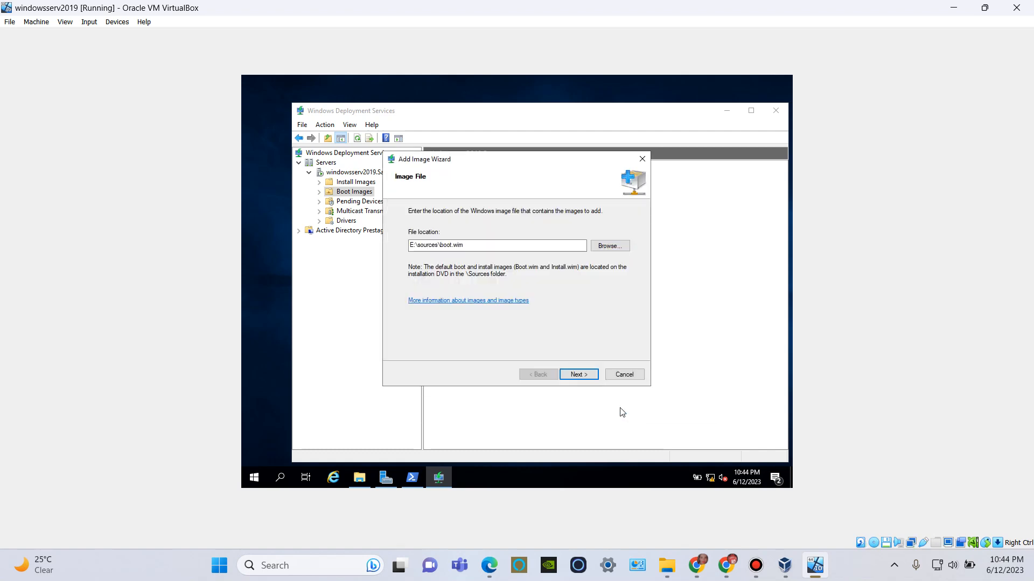
left_click(577, 375)
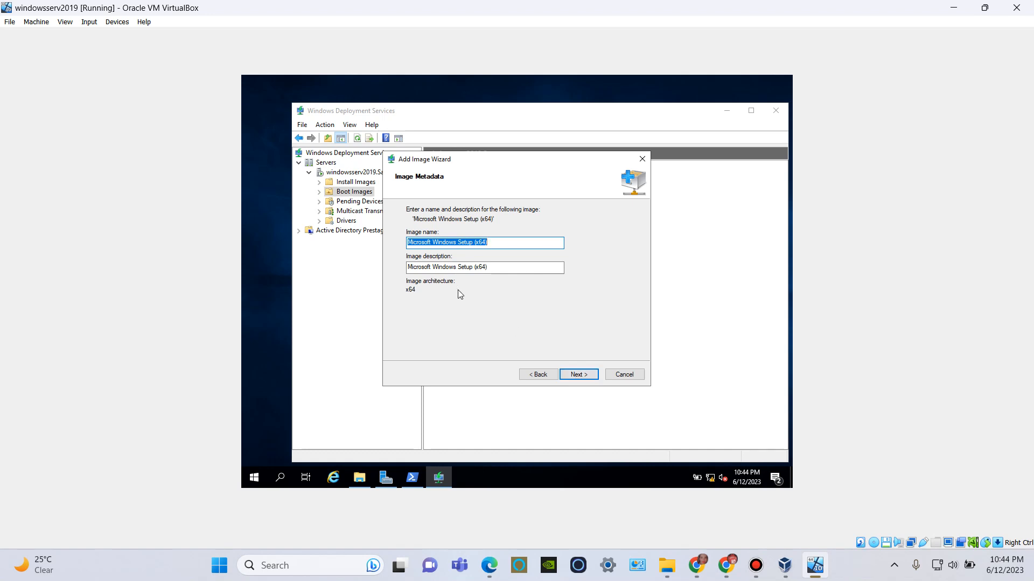
Set the boot image's name and description to Microsoft Windows 10 Setup (x64), add it to the server and finish the wizard.
left_click(457, 243)
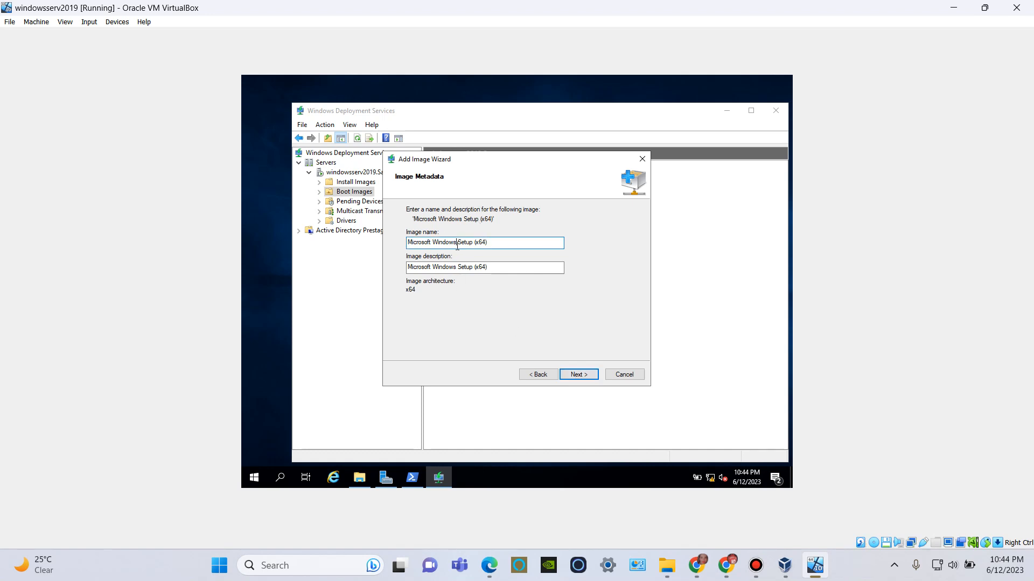
type("10")
key("Tab")
left_click(457, 268)
type("10")
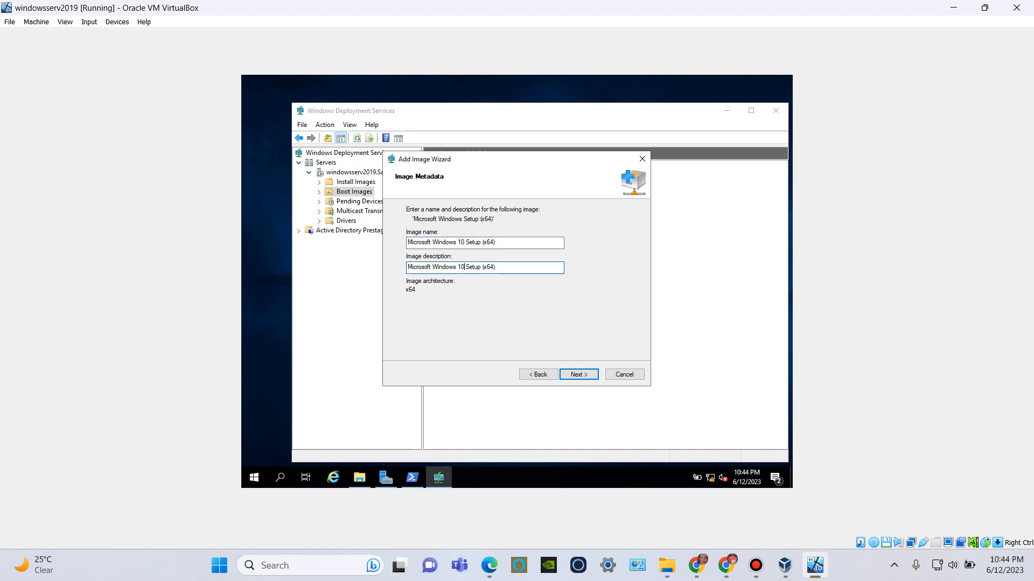
left_click(582, 369)
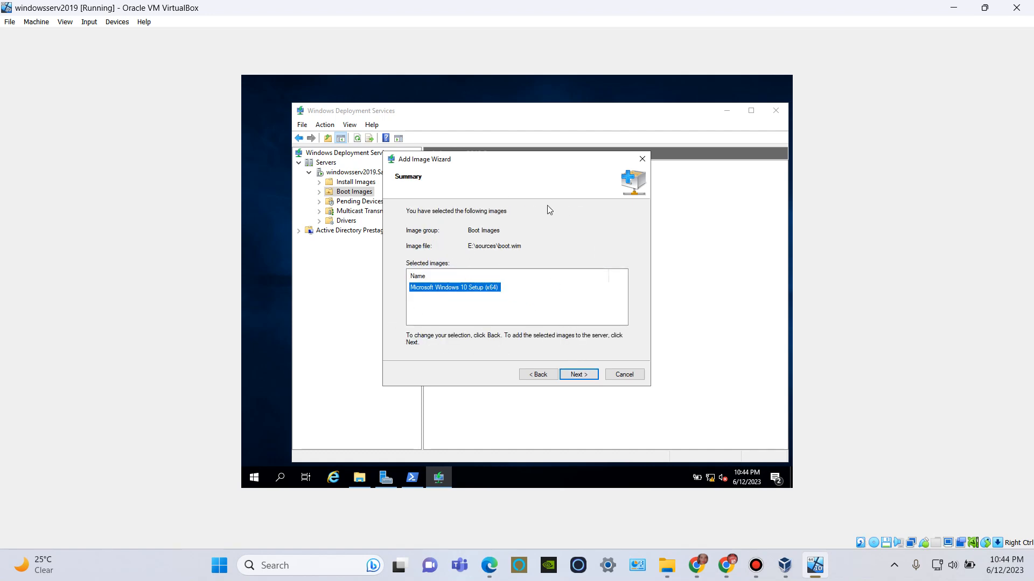
left_click(578, 374)
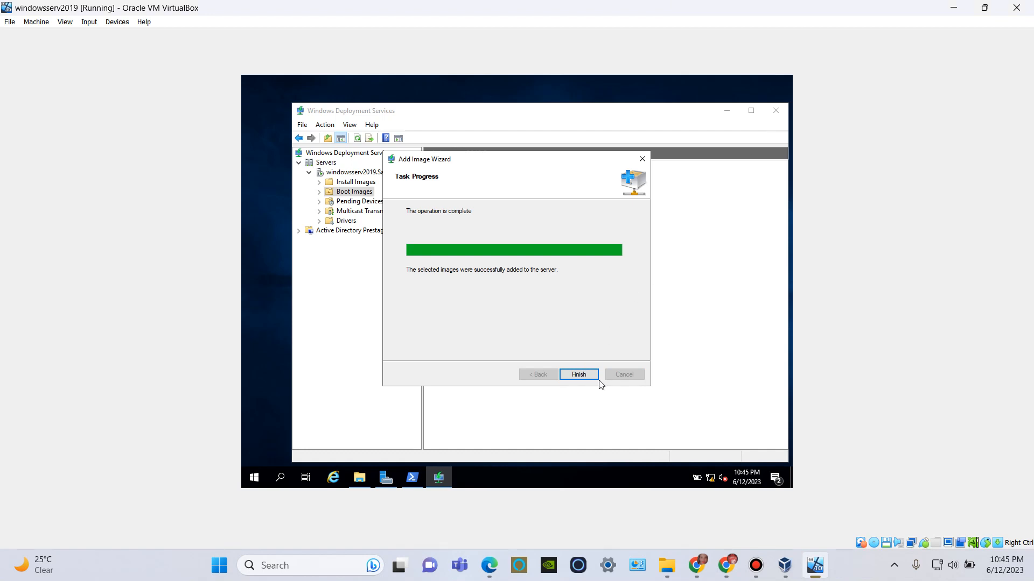
left_click(581, 376)
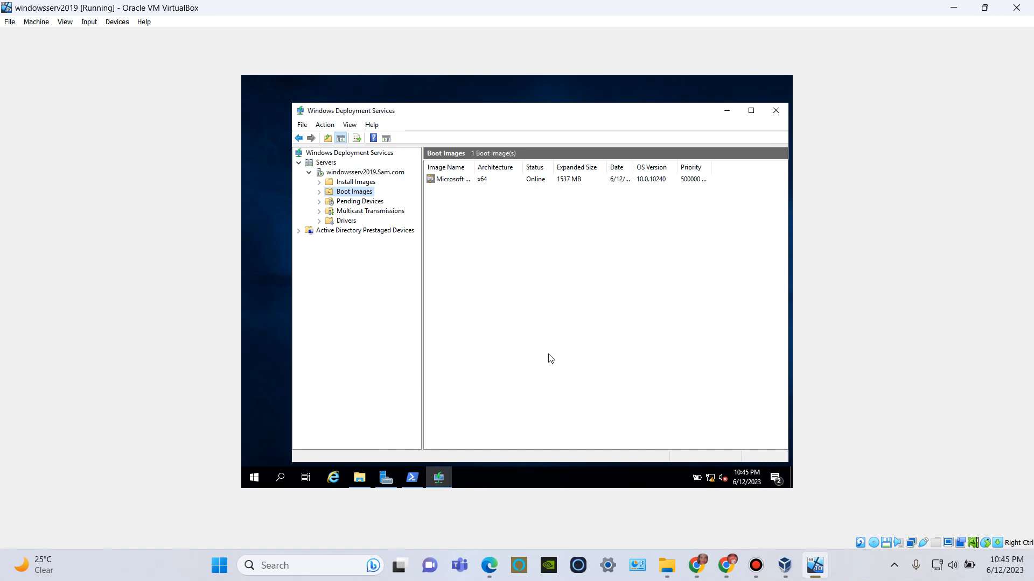
Start adding an install image and create a new image group named Client Server for it.
right_click(351, 183)
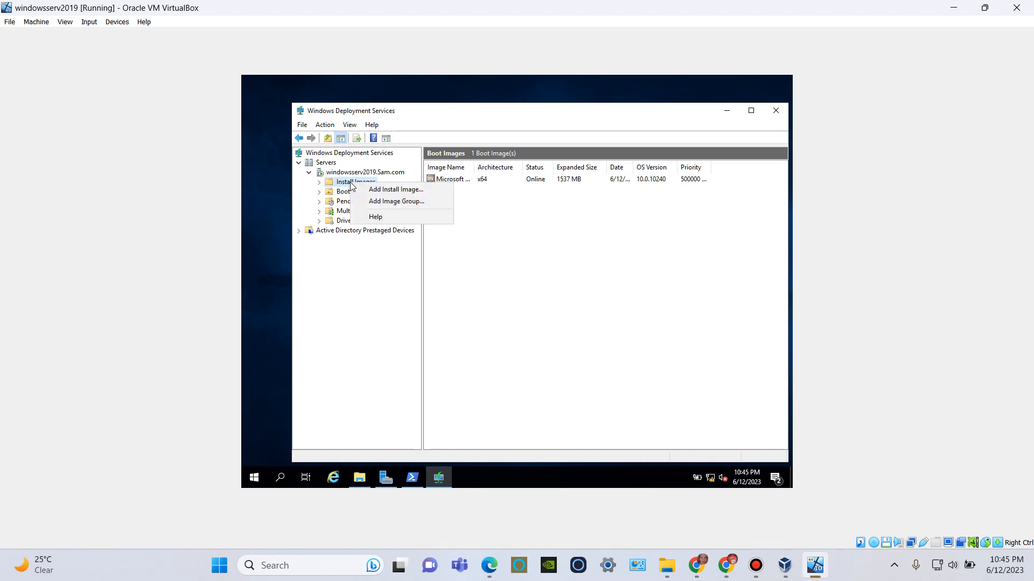
left_click(363, 189)
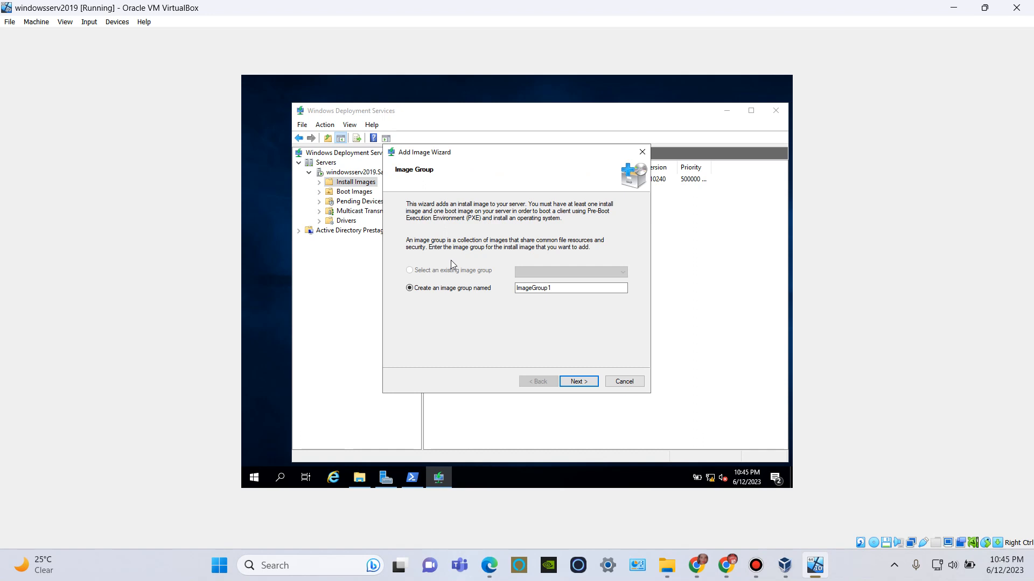
left_click(547, 285)
left_click_drag(570, 287, 492, 302)
key("BackSpace")
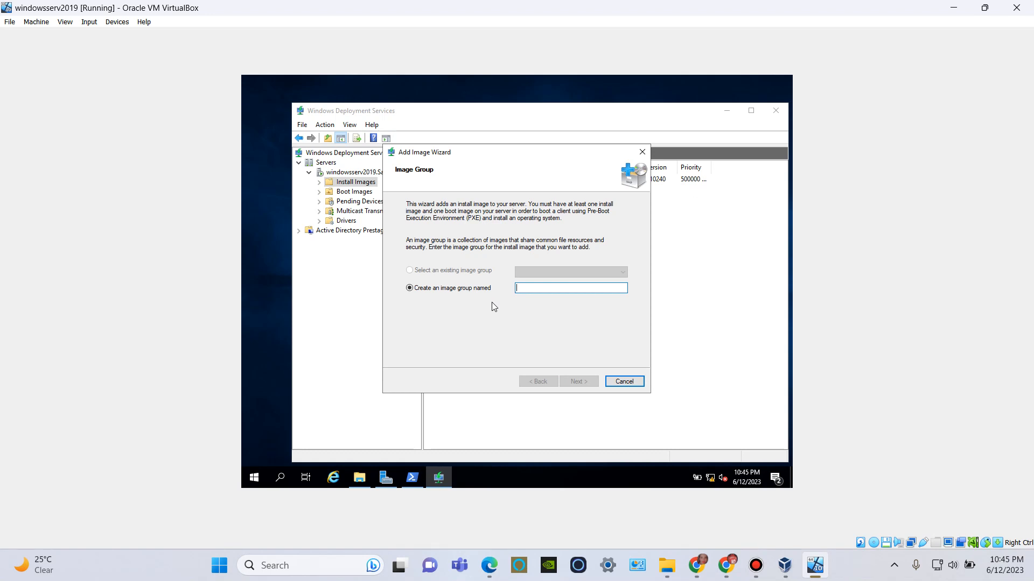
type("C")
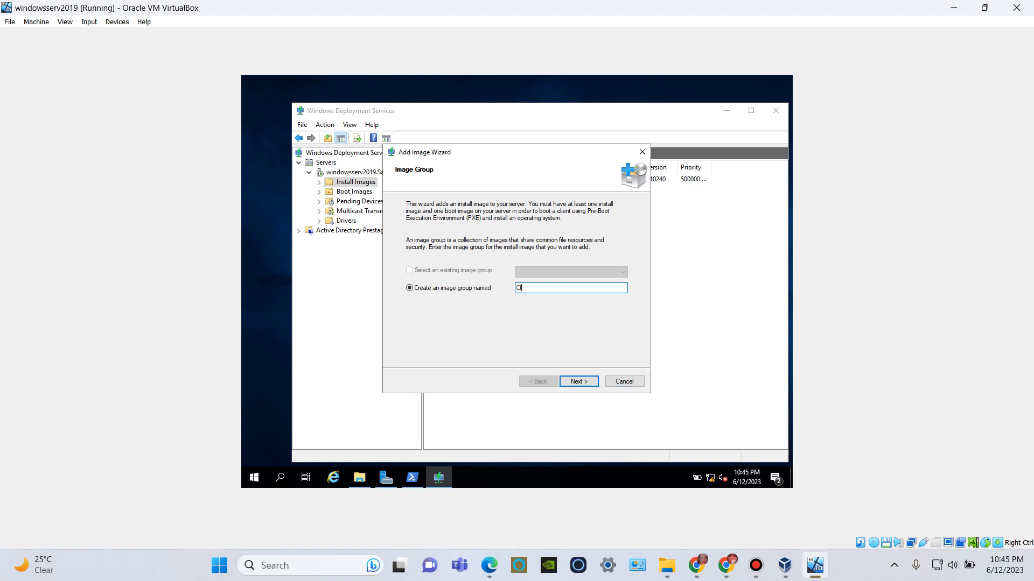
type("lient Server")
left_click(574, 381)
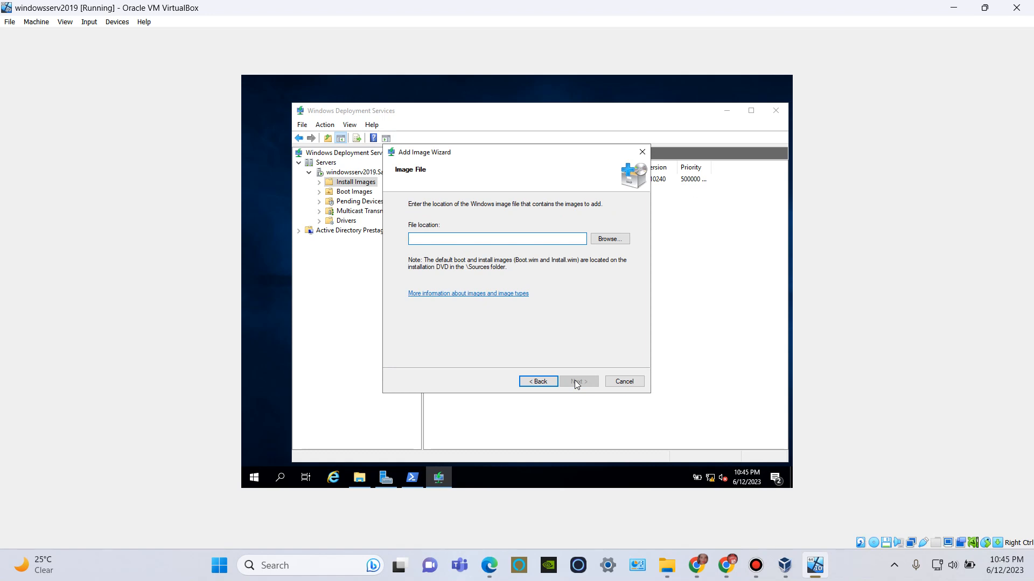
Choose install.wim from the sources folder on CD Drive (E:) as the install image file.
left_click(608, 239)
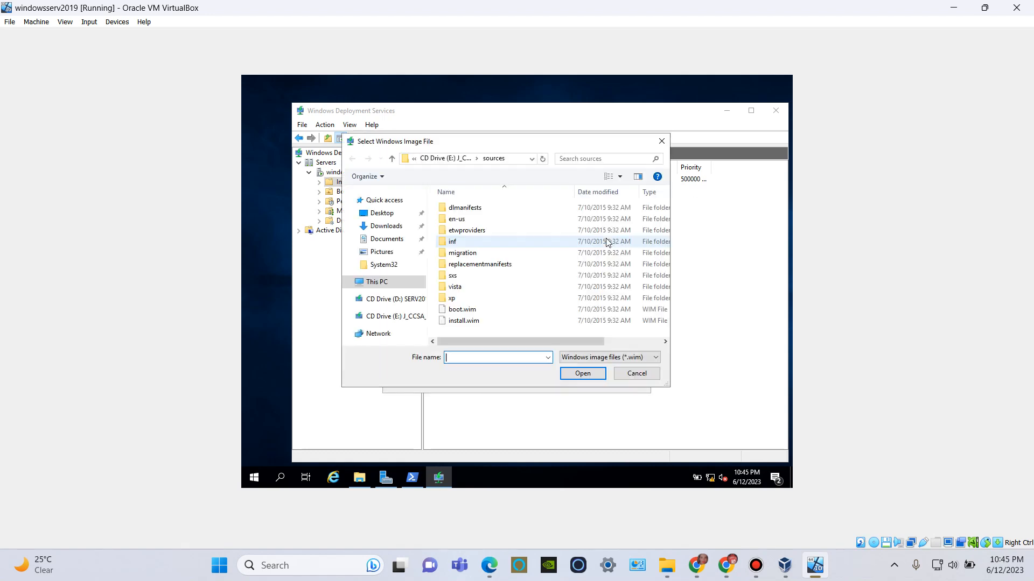
left_click(404, 283)
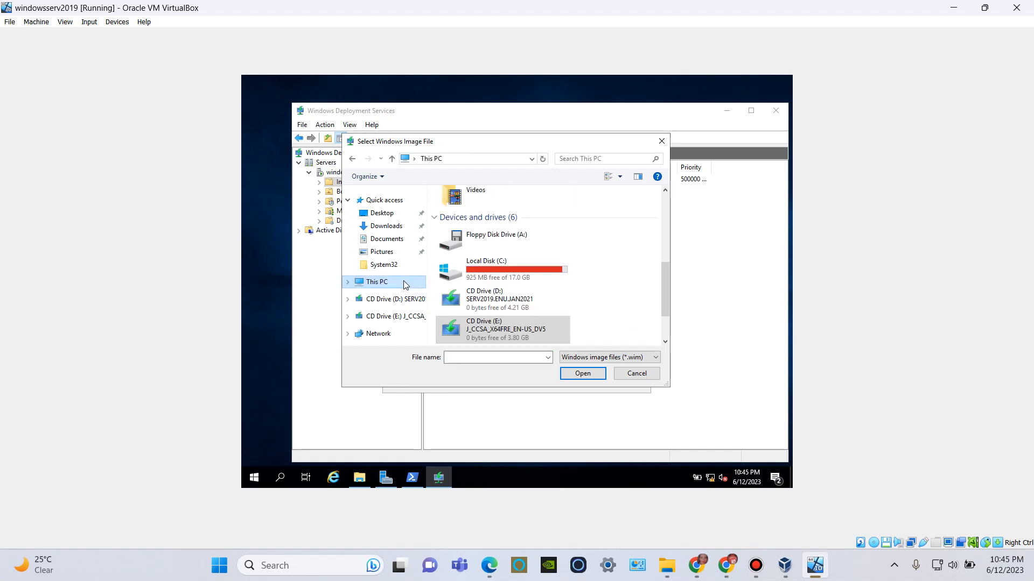
left_click(477, 330)
left_click(582, 373)
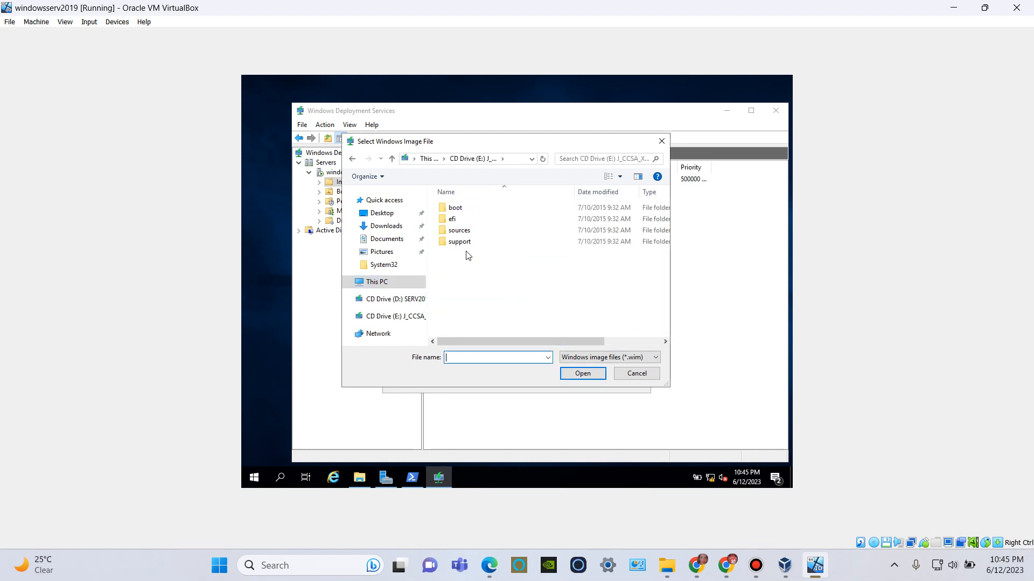
double_click(460, 231)
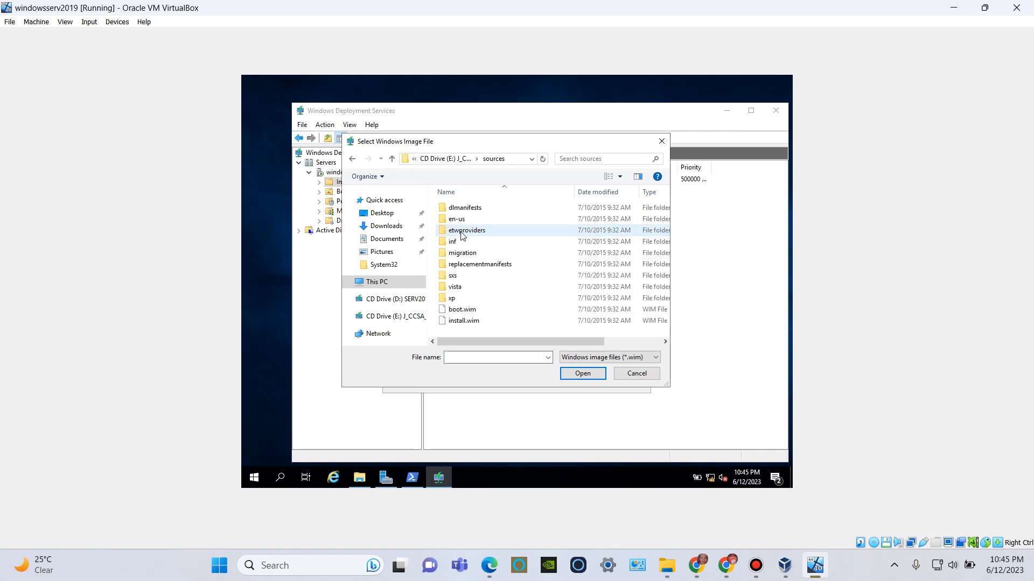
left_click(470, 323)
left_click(593, 373)
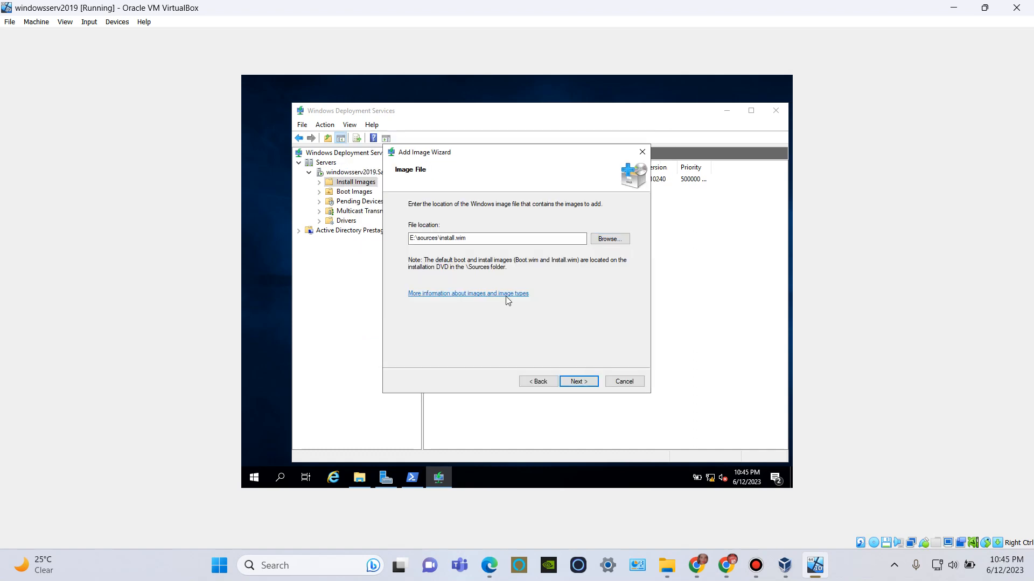
Select only the Windows 10 Pro image, keep its default name and description, and add it to the Client Server group.
left_click(576, 382)
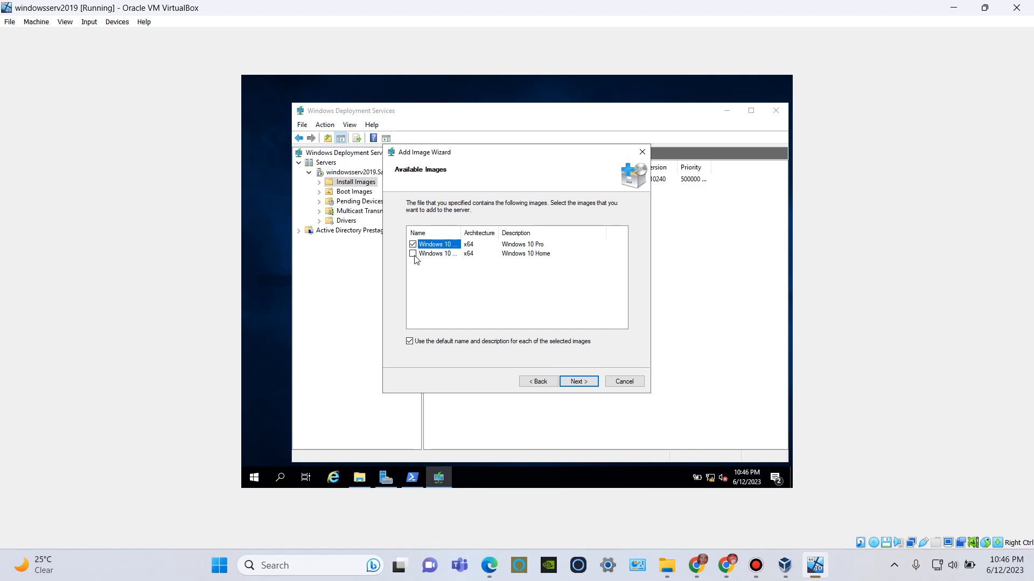
left_click(578, 383)
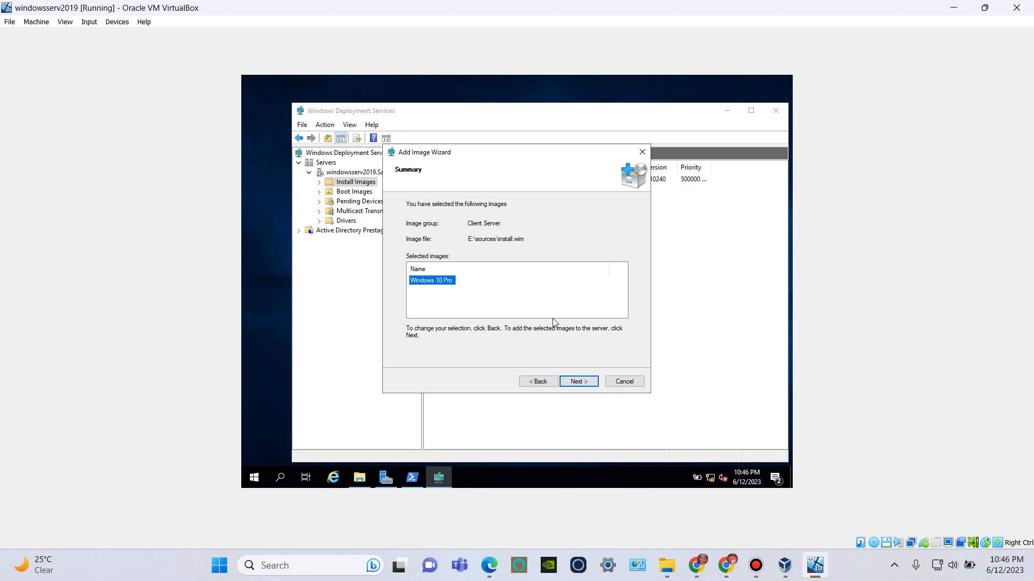
left_click(577, 382)
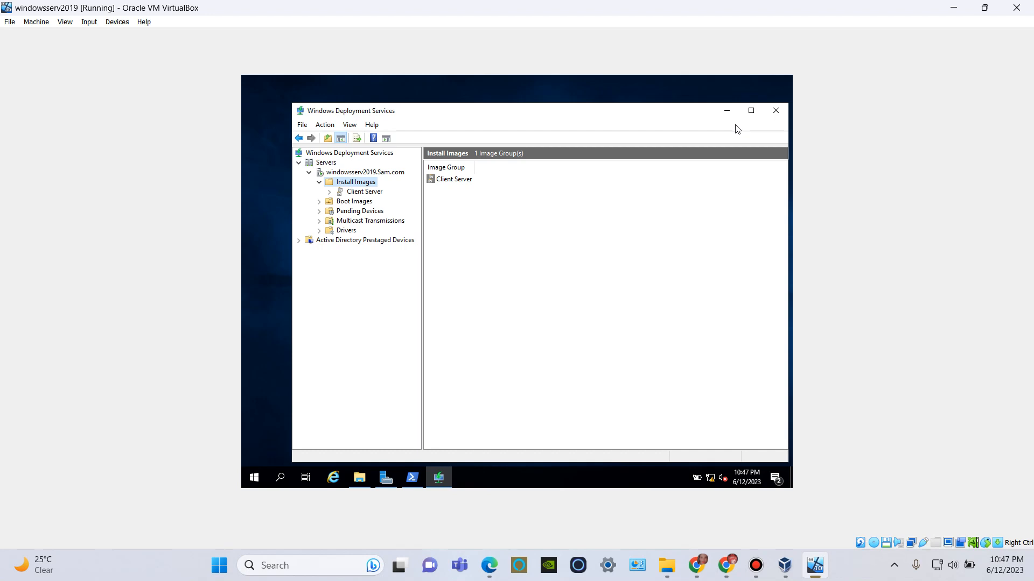
Close the Windows Deployment Services and New Volume (F:) windows and start a role-based installation on the windowsserv2019 server.
left_click(774, 110)
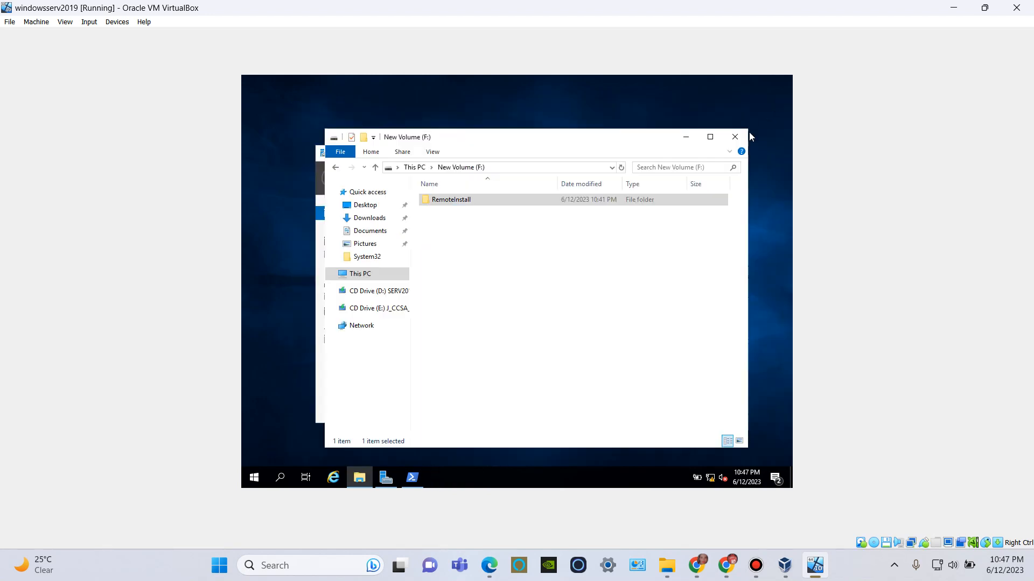
left_click(735, 137)
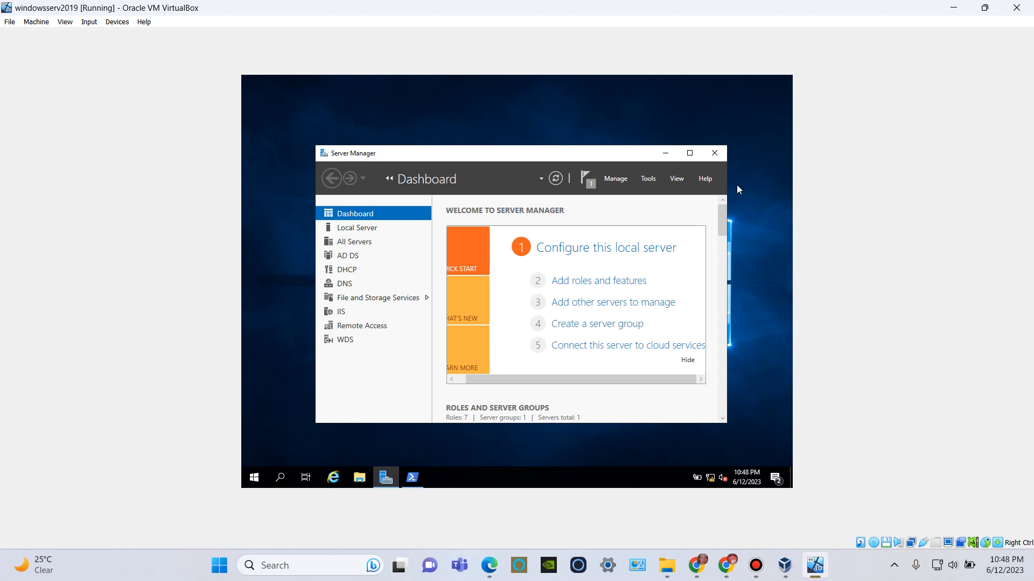
left_click(597, 281)
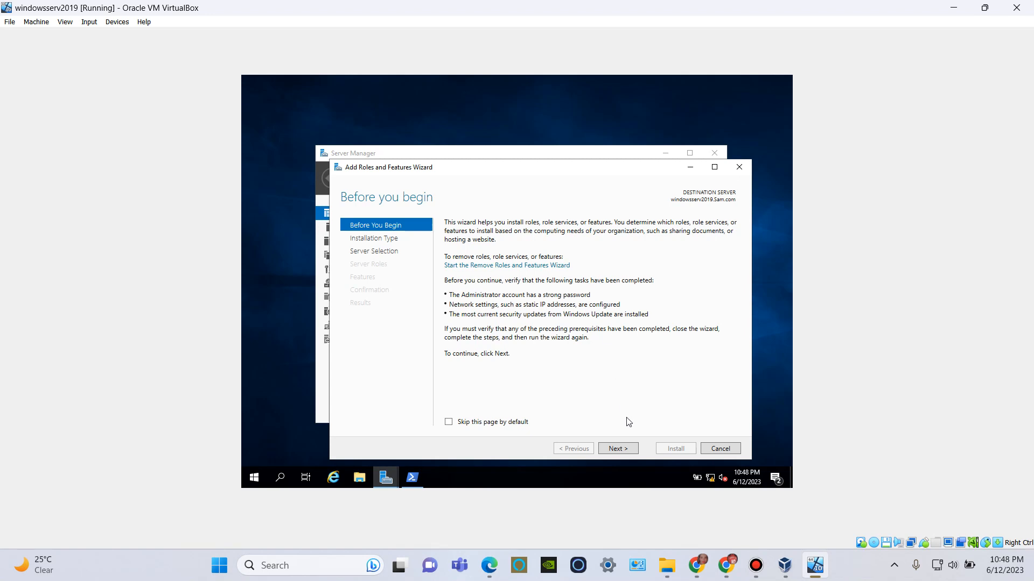
left_click(617, 449)
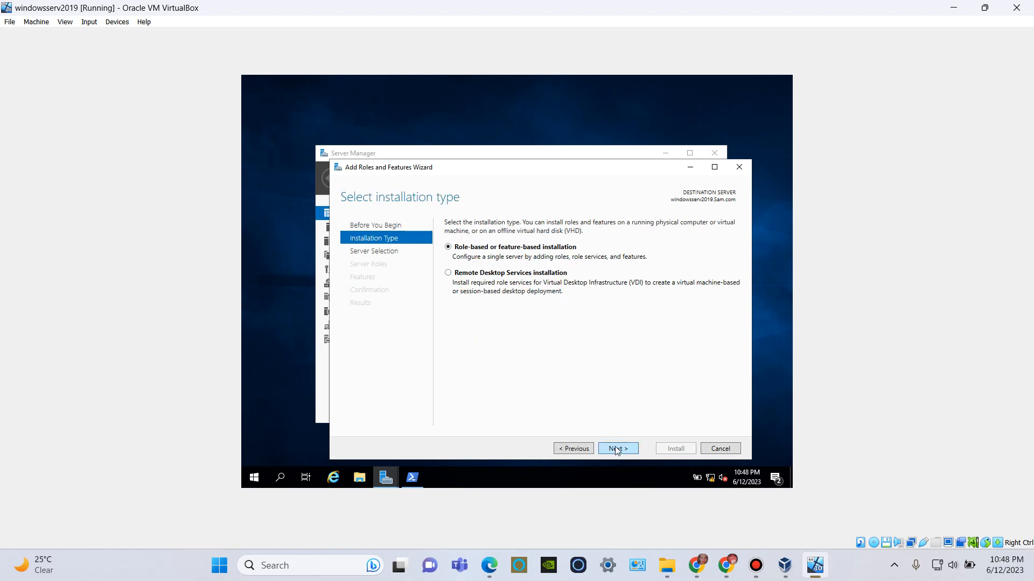
left_click(618, 449)
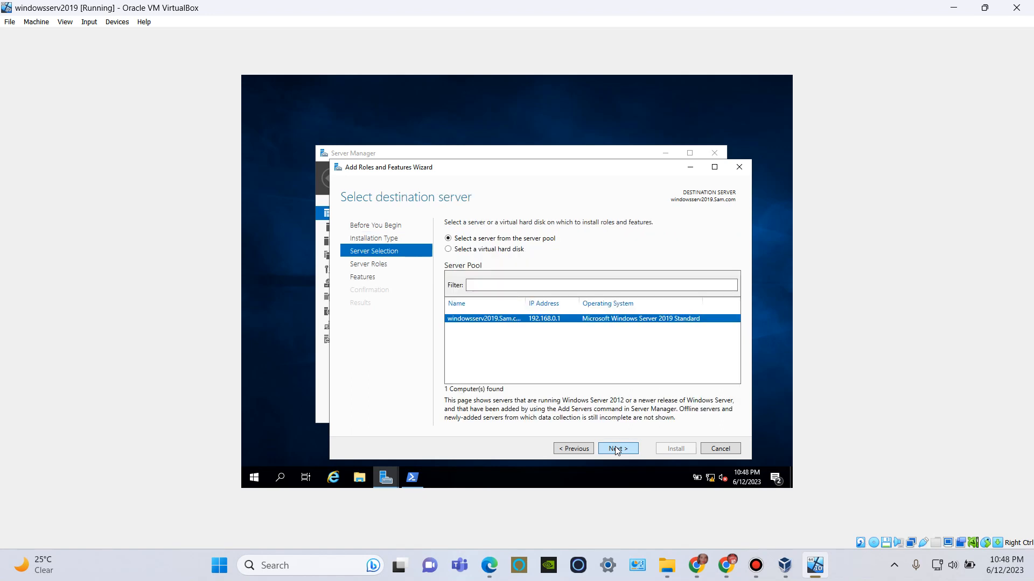
left_click(618, 449)
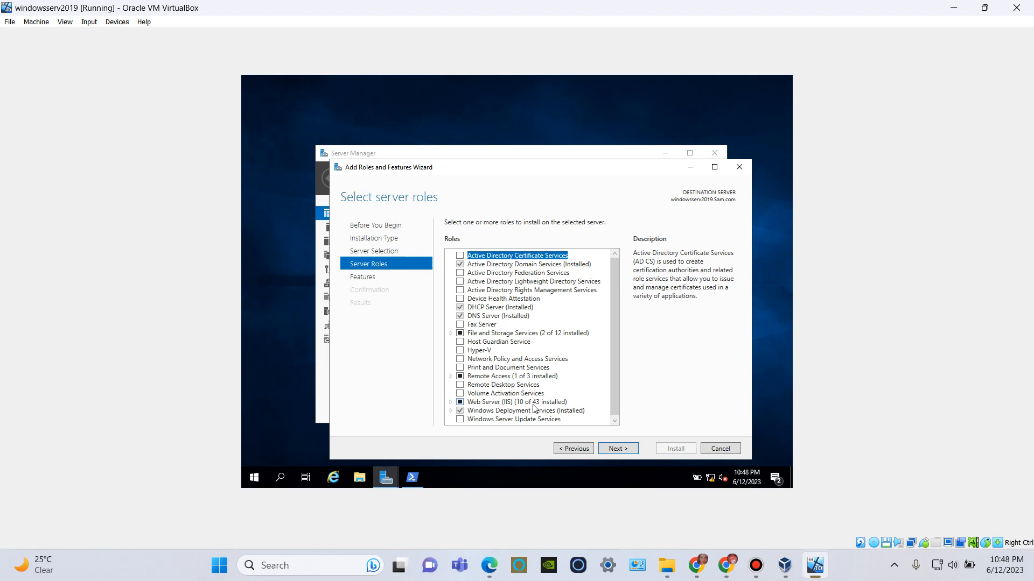
Select the FTP Server role service under Web Server (IIS) and continue to the confirmation without adding features.
left_click(450, 402)
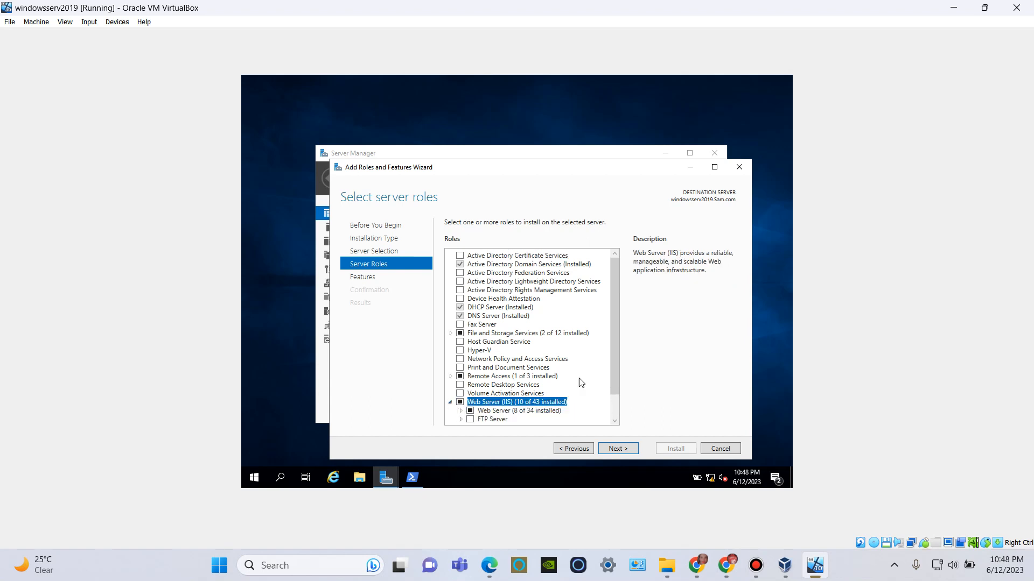
left_click_drag(615, 387, 611, 409)
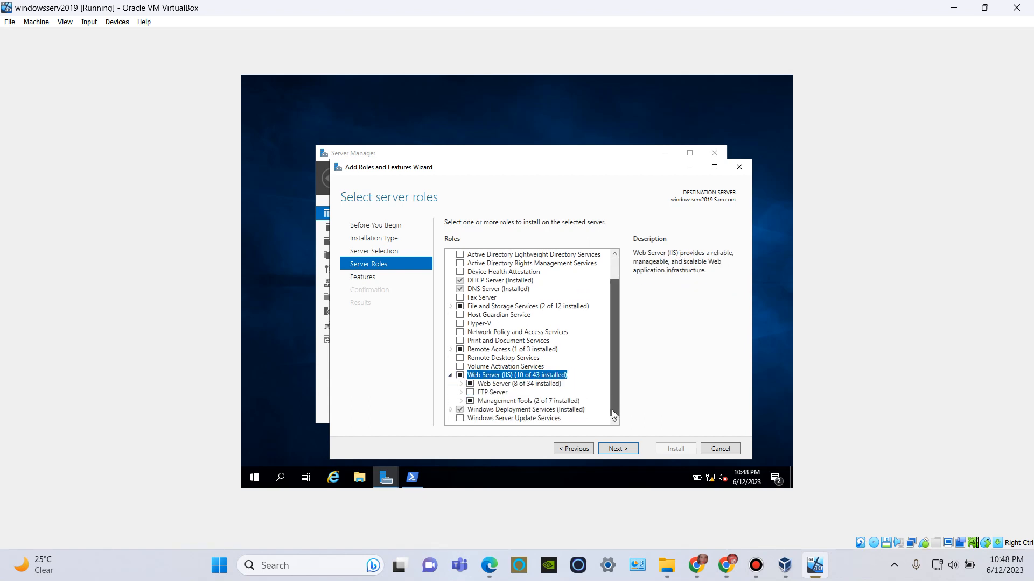
left_click(469, 395)
left_click(470, 393)
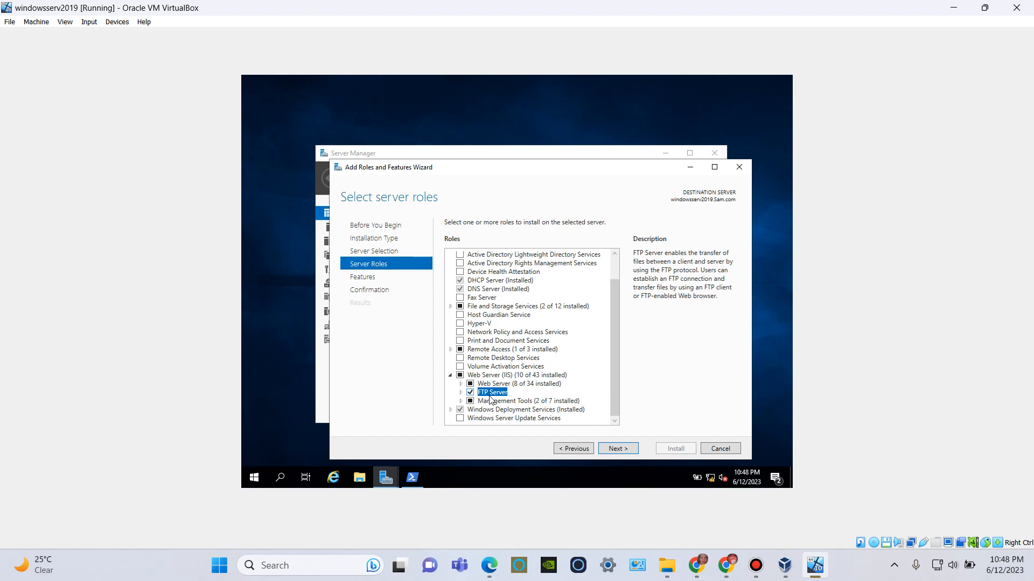
left_click(604, 451)
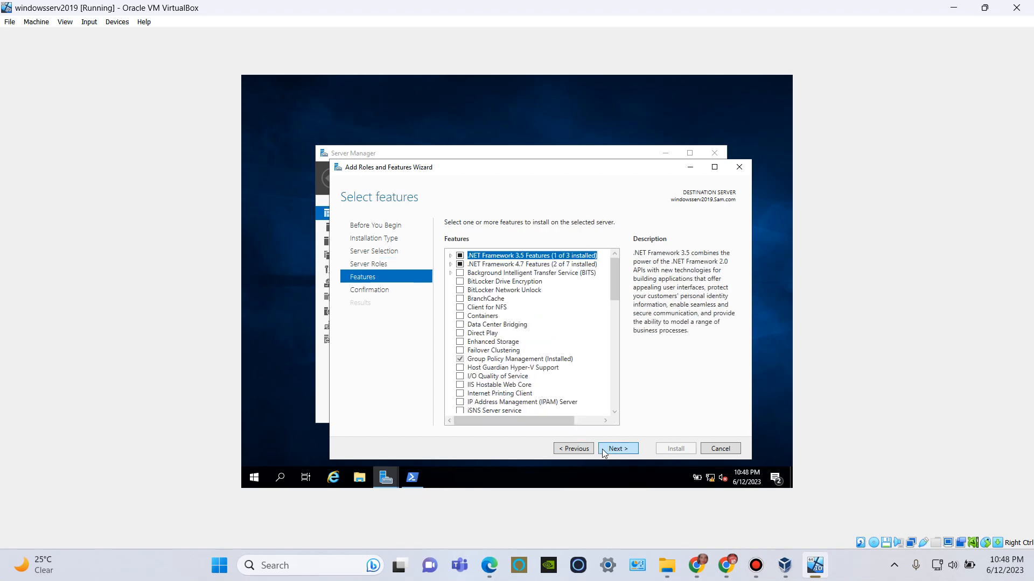
left_click(603, 450)
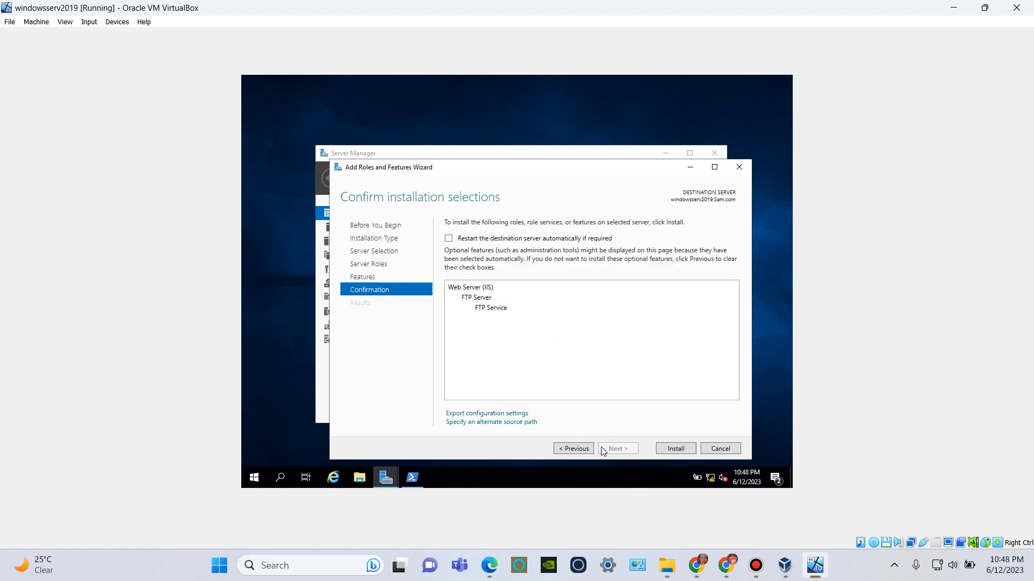
Allow automatic restart of the destination server, install the FTP Server role service and close the wizard.
left_click(448, 238)
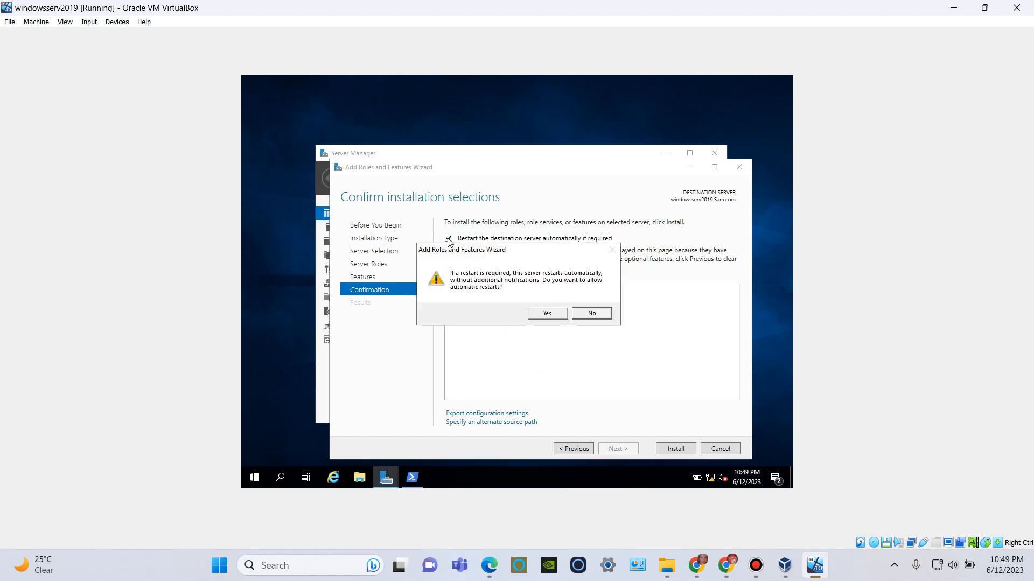
left_click(548, 316)
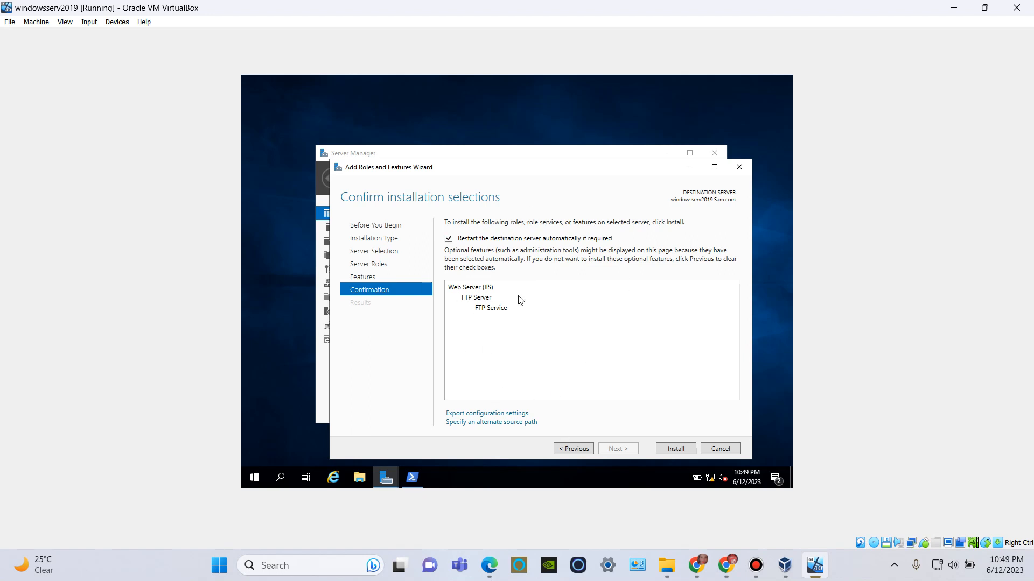
left_click(675, 451)
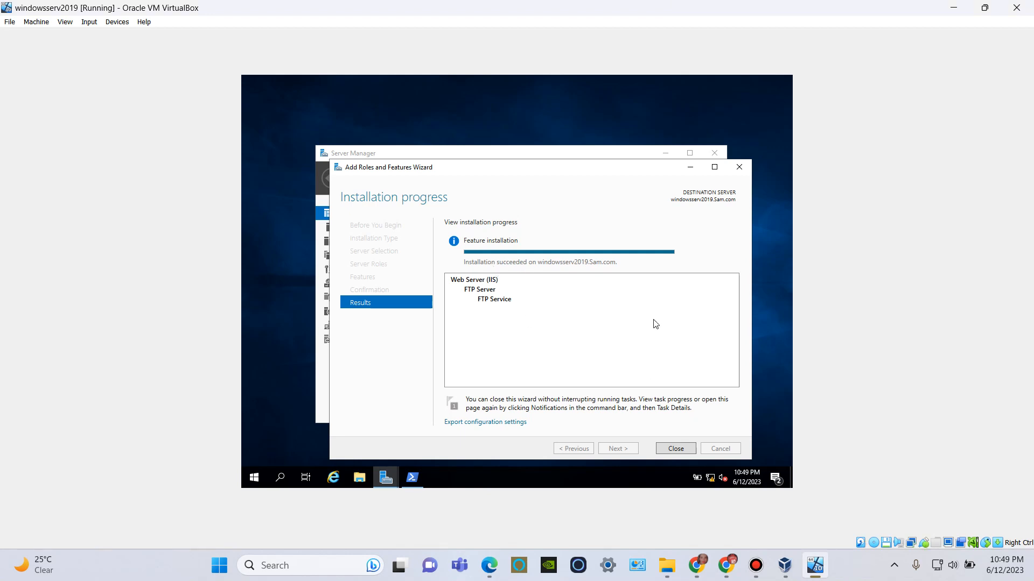
left_click(668, 448)
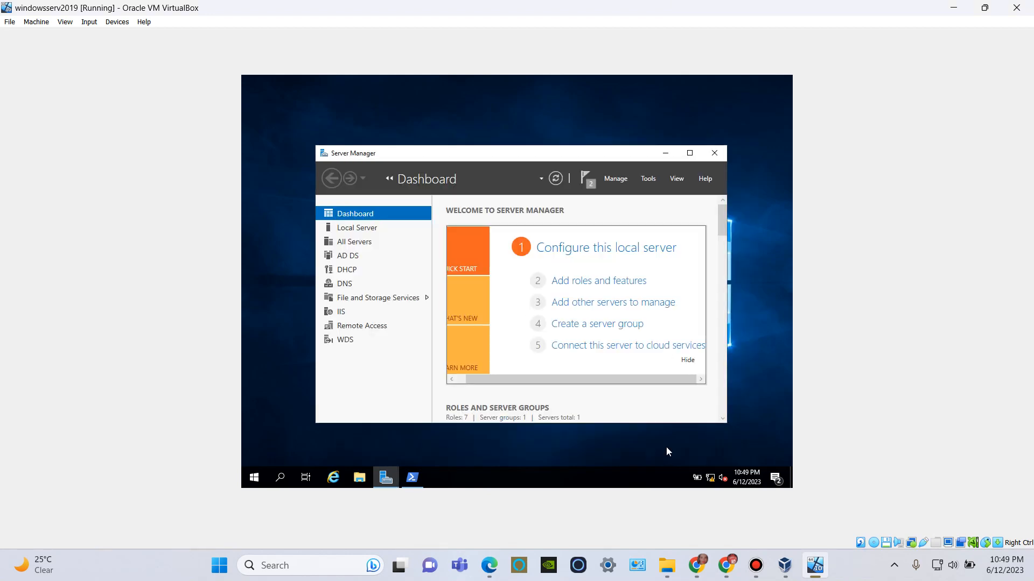
View the IIS page in Server Manager and close Server Manager.
left_click(331, 316)
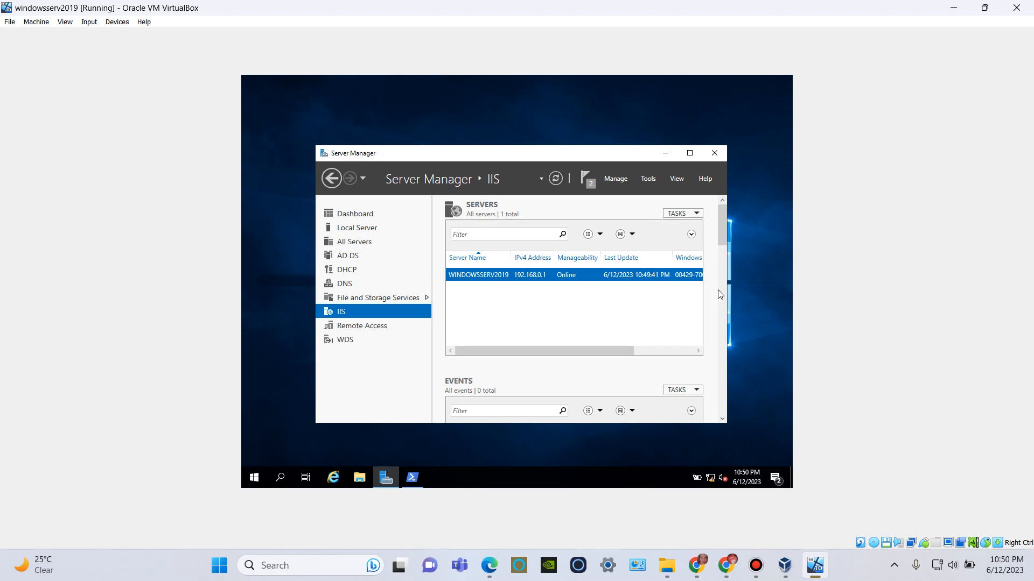
left_click(715, 156)
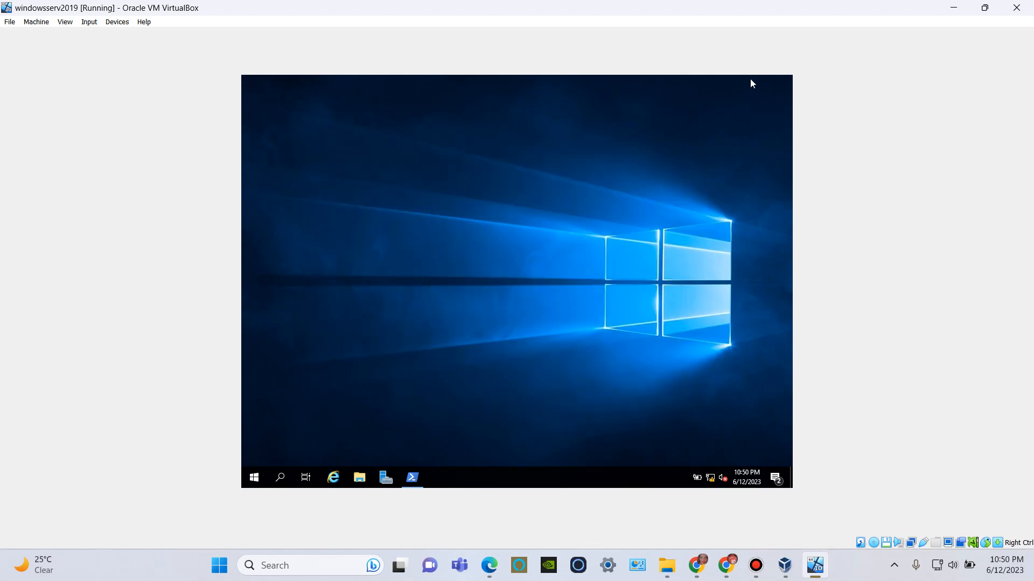